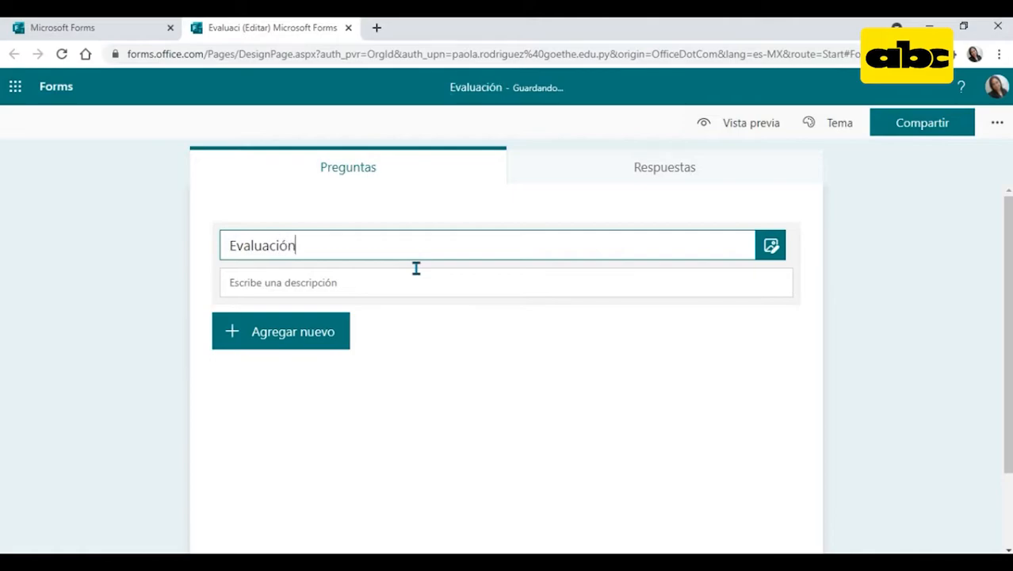
Step: Complete the form title as "Evaluación de clases virtuales"
{"action": "type", "text": "s "}
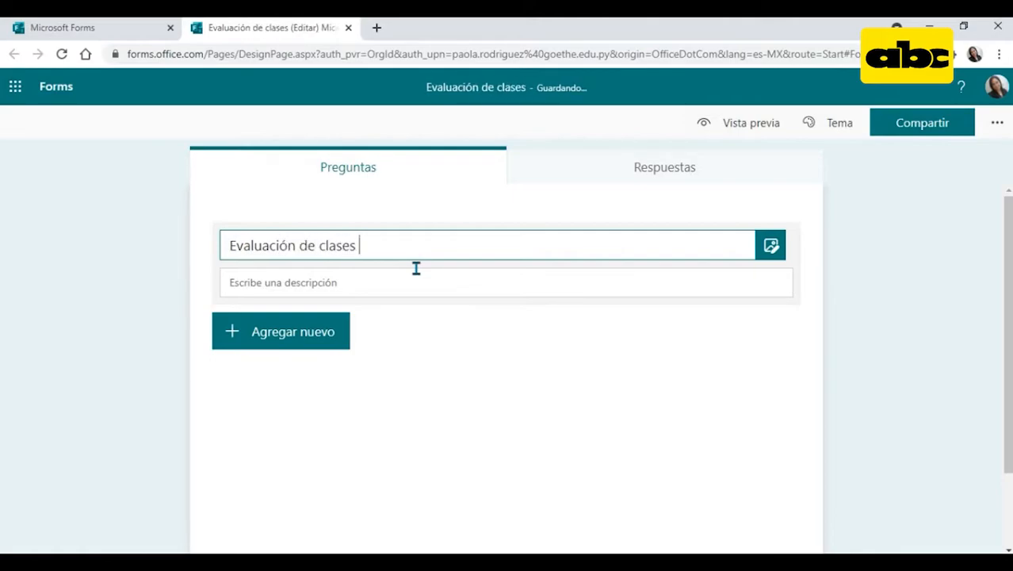
{"action": "type", "text": "virtuales"}
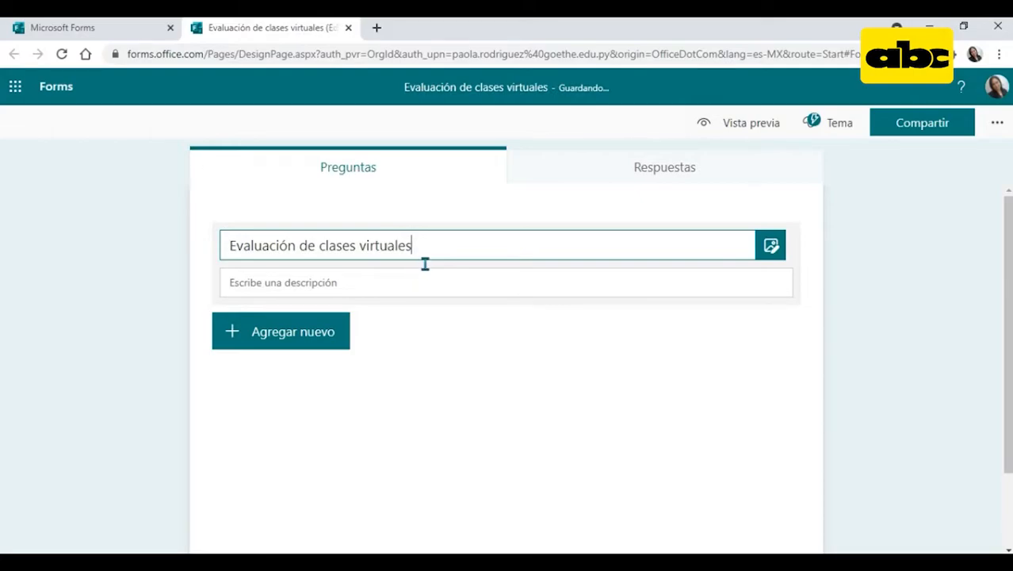
Step: Search Bing images for "clases virtuales" and add the pink classroom picture with the green chalkboard to the form title
{"action": "left_click", "coordinate": [771, 247]}
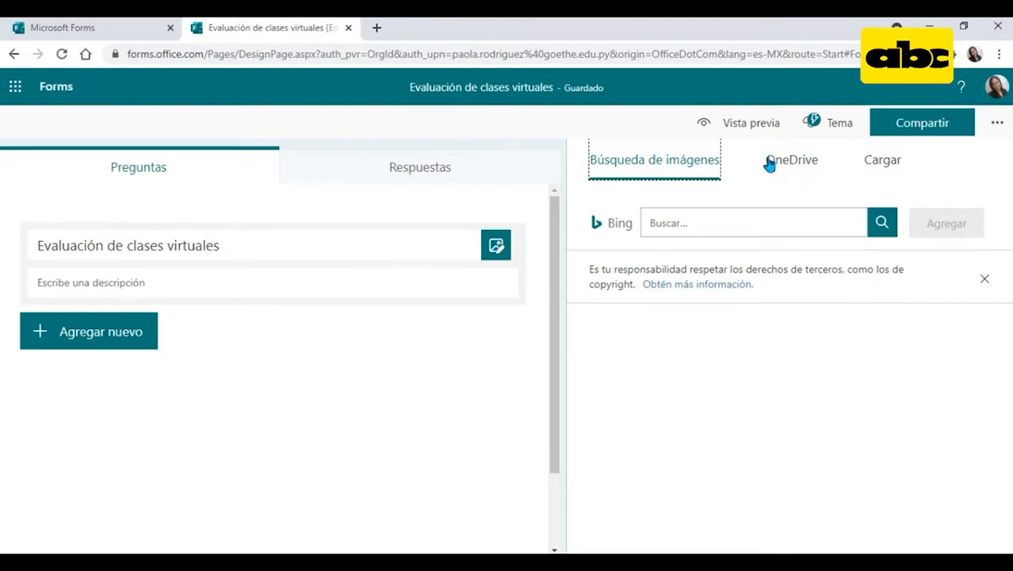
{"action": "left_click", "coordinate": [681, 223]}
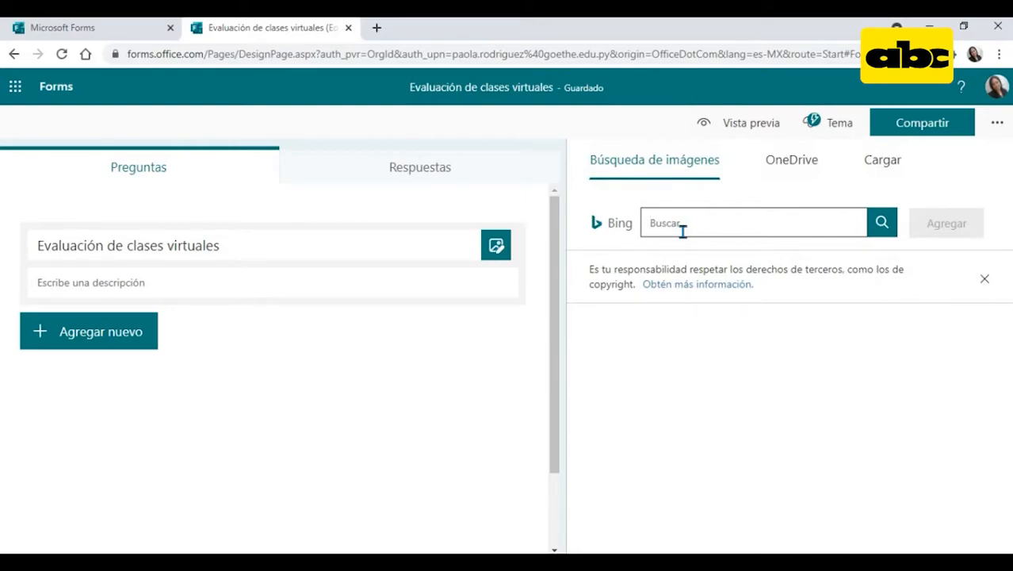
{"action": "type", "text": "clases virtuales"}
{"action": "key", "text": "Return"}
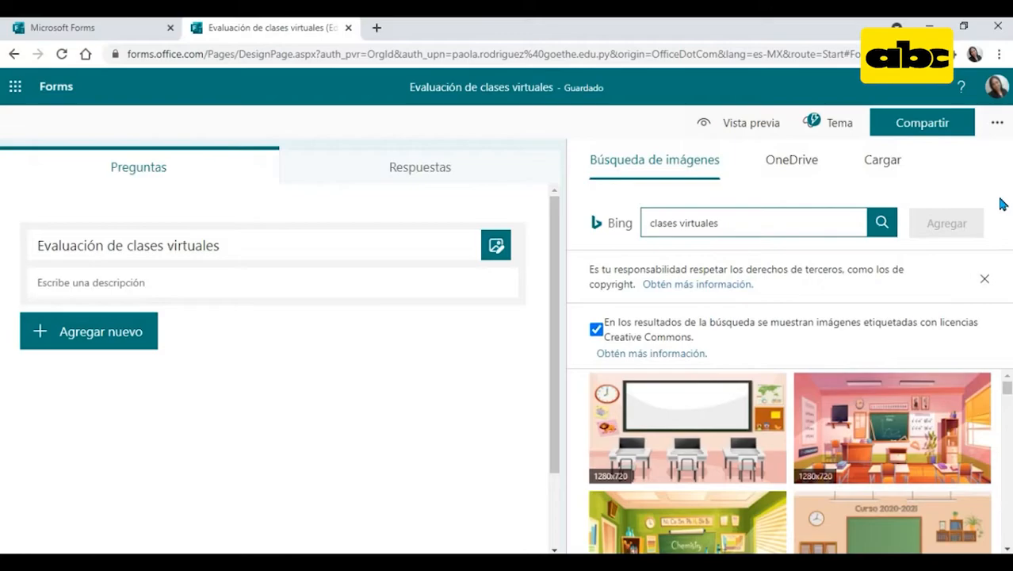
{"action": "left_click", "coordinate": [892, 408]}
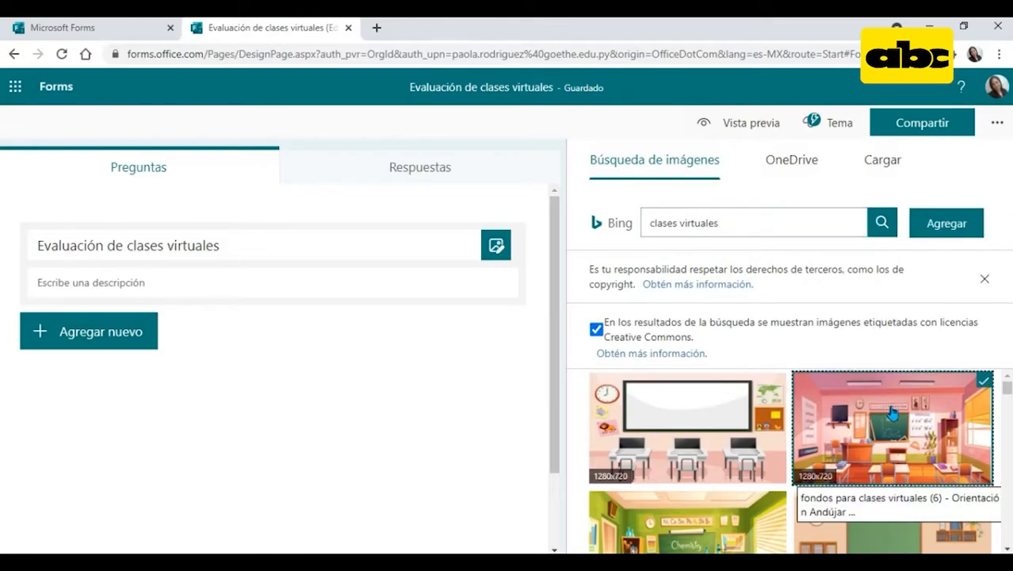
{"action": "left_click", "coordinate": [948, 224]}
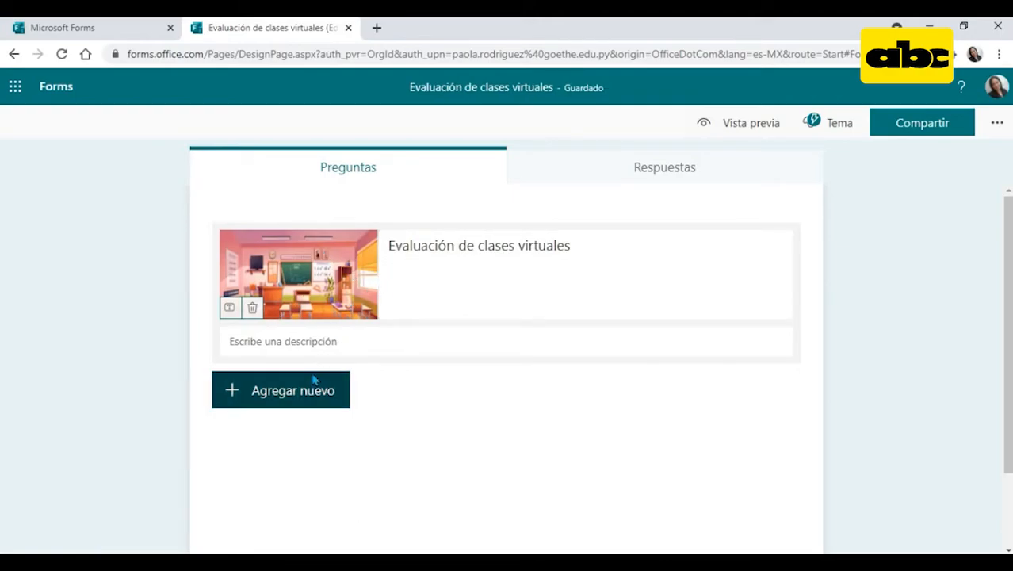
Step: Enter the form description "Queremos saber tu opinión sobre el desarrollo de las clases virtuales"
{"action": "left_click", "coordinate": [318, 346]}
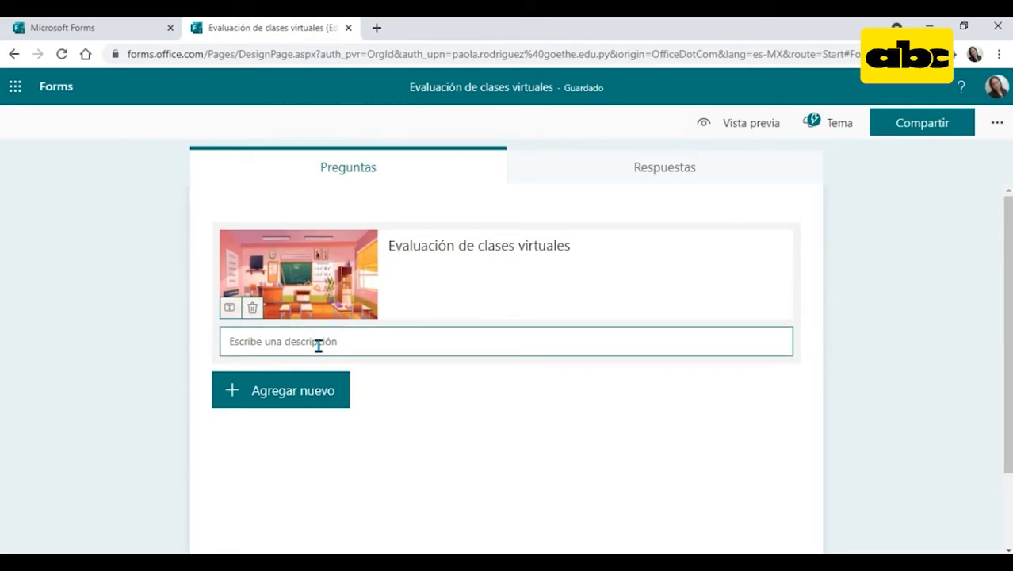
{"action": "type", "text": "Queremos saber tu opinión sobre el desarrollo de las clases virtuales"}
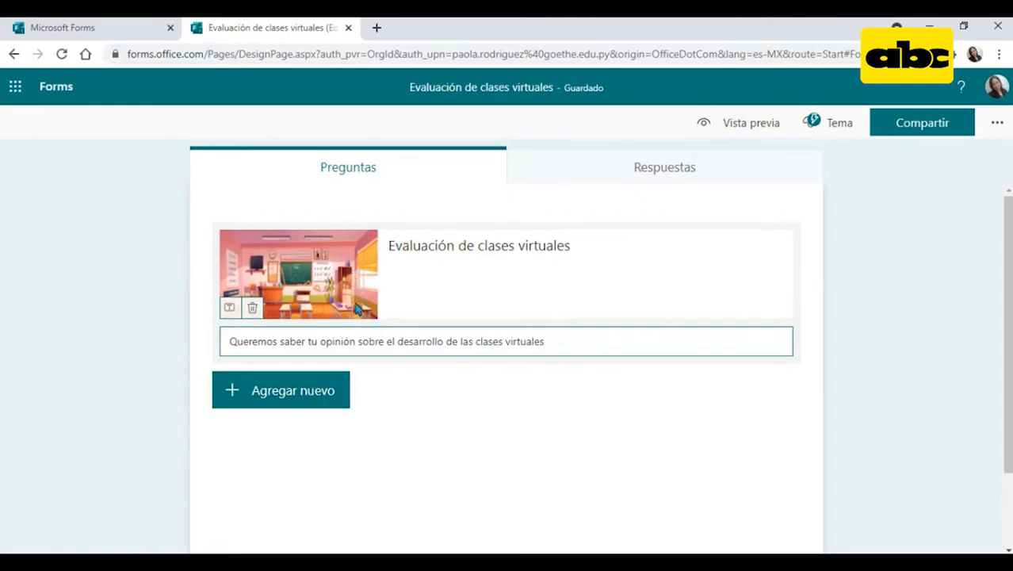
Step: Review the available question types and add a Calificación question to the form
{"action": "left_click", "coordinate": [330, 390]}
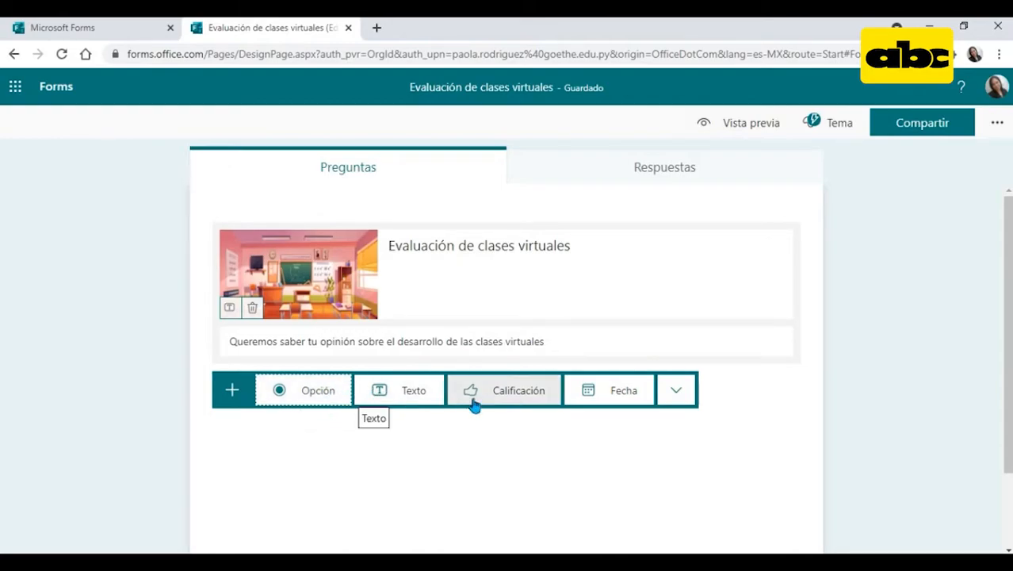
{"action": "left_click", "coordinate": [681, 391]}
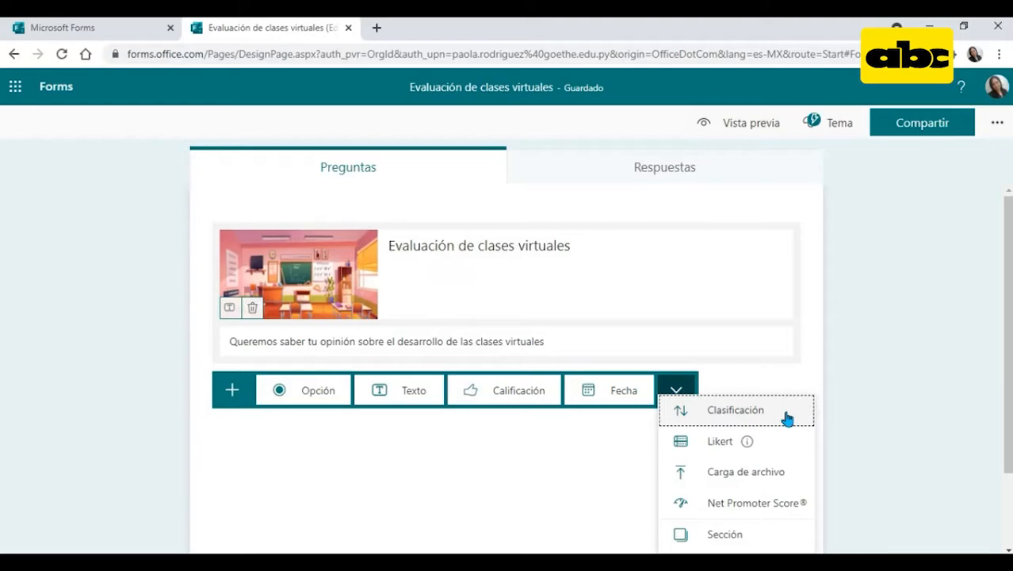
{"action": "mouse_move", "coordinate": [771, 450]}
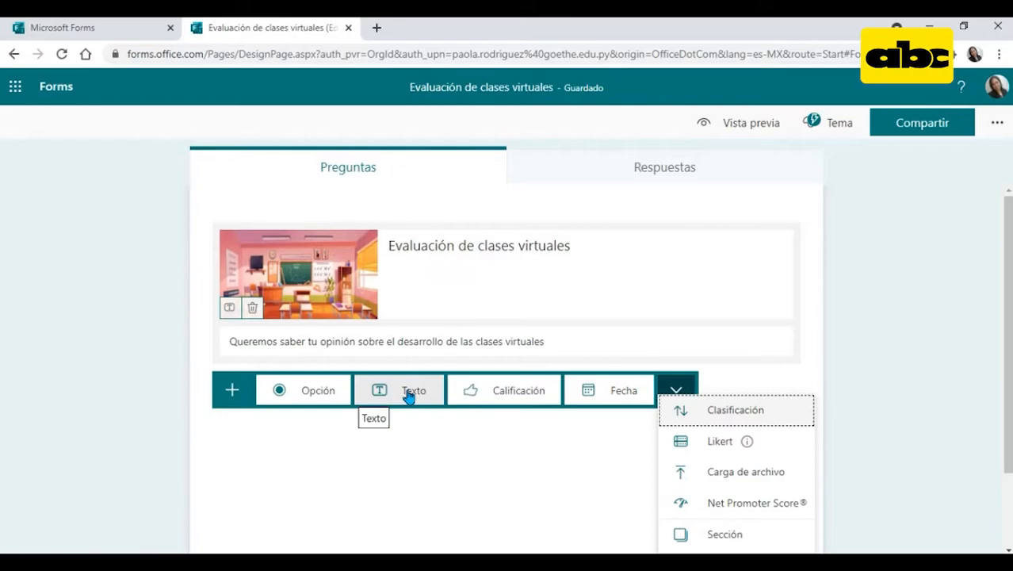
{"action": "left_click", "coordinate": [495, 391]}
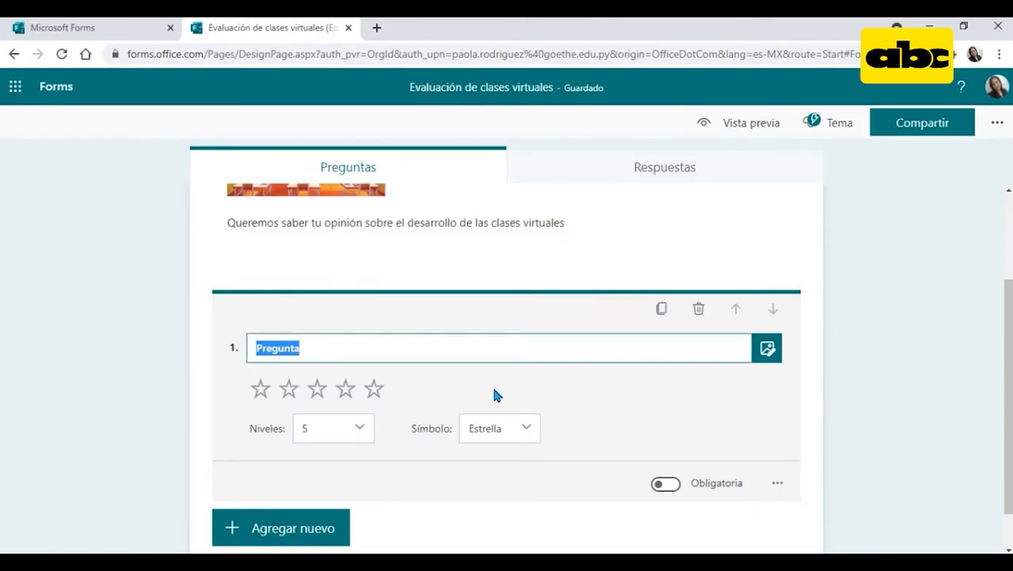
Step: Check the level options of the rating question and try the Número symbol before restoring Estrella
{"action": "left_click", "coordinate": [356, 432]}
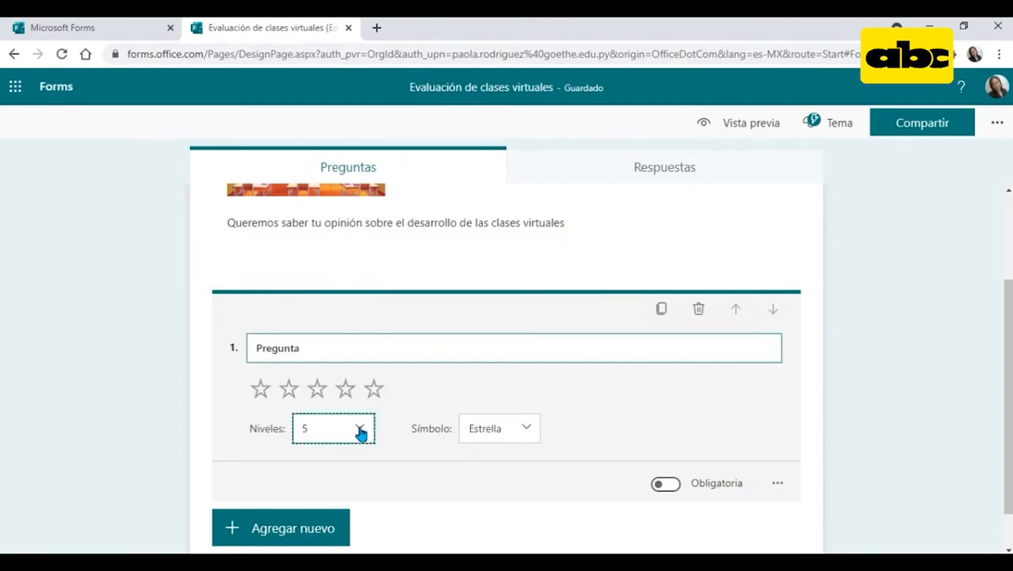
{"action": "mouse_move", "coordinate": [369, 473]}
{"action": "left_mouse_down"}
{"action": "mouse_move", "coordinate": [370, 539]}
{"action": "mouse_move", "coordinate": [371, 485]}
{"action": "left_mouse_up"}
{"action": "left_click", "coordinate": [331, 508]}
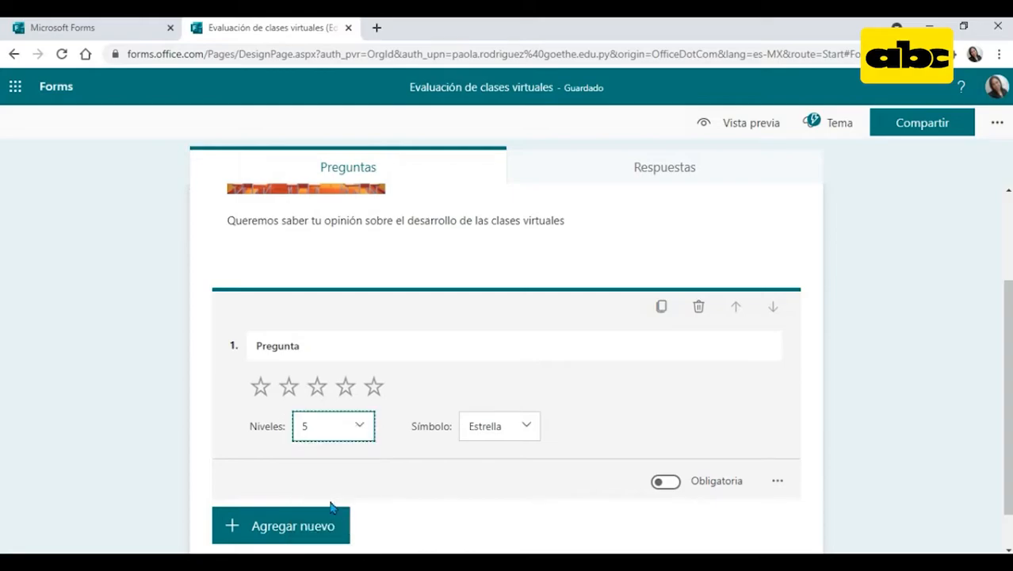
{"action": "left_click", "coordinate": [527, 426]}
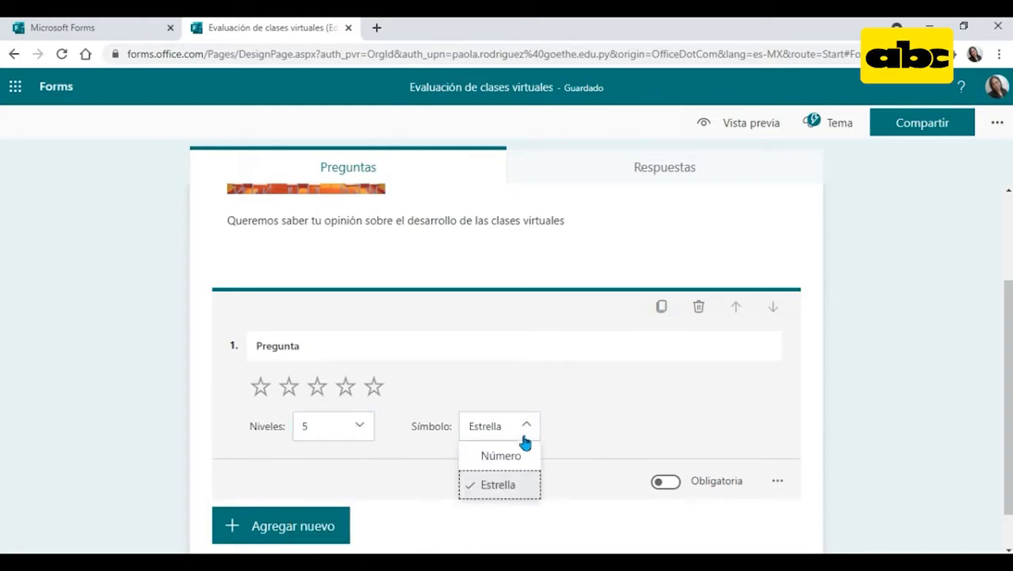
{"action": "left_click", "coordinate": [516, 456]}
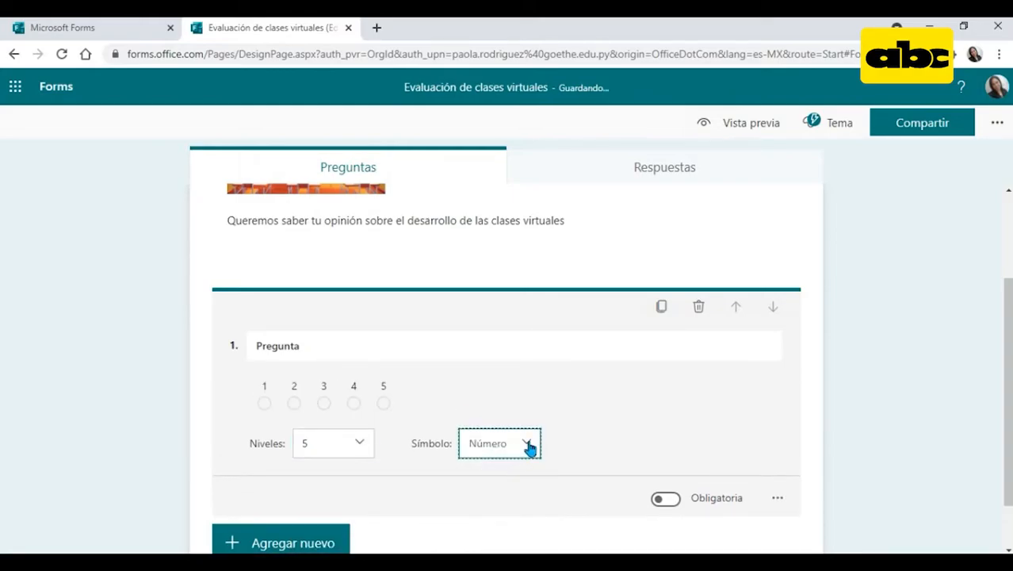
{"action": "left_click", "coordinate": [527, 447]}
{"action": "left_click", "coordinate": [512, 504]}
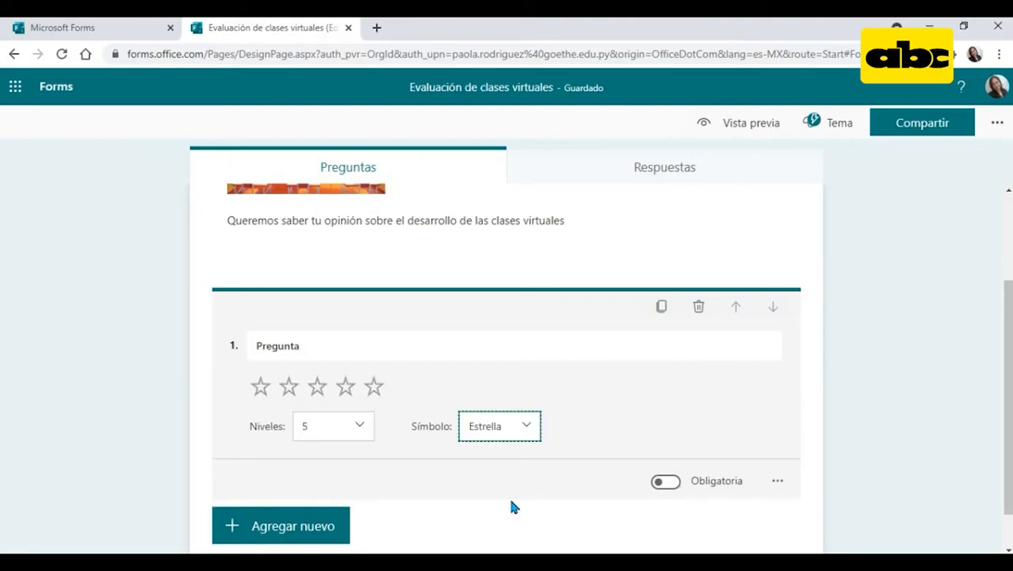
Step: Title the rating question "Calidad de las videollamadas" and make it mandatory
{"action": "left_click", "coordinate": [364, 352]}
{"action": "key", "text": "BackSpace"}
{"action": "key", "text": "BackSpace"}
{"action": "key", "text": "BackSpace"}
{"action": "key", "text": "BackSpace"}
{"action": "key", "text": "BackSpace"}
{"action": "key", "text": "BackSpace"}
{"action": "key", "text": "BackSpace"}
{"action": "key", "text": "BackSpace"}
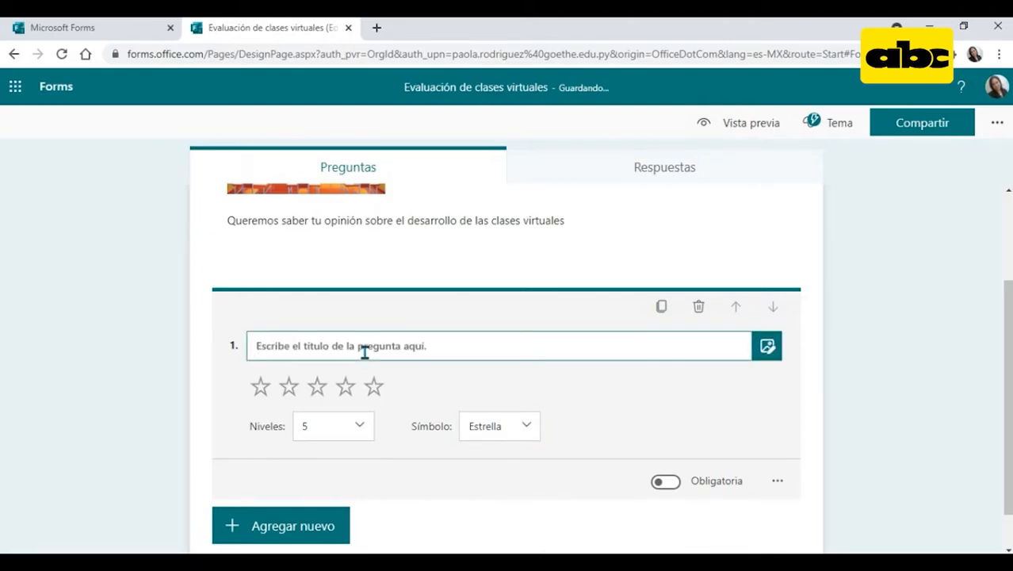
{"action": "type", "text": "Cali"}
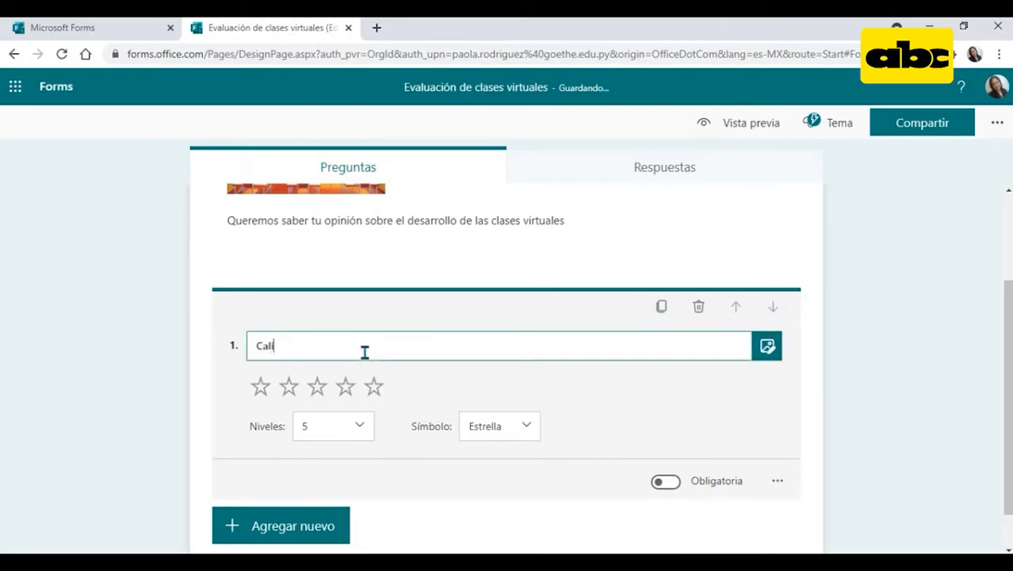
{"action": "type", "text": "dad de las videollamadas"}
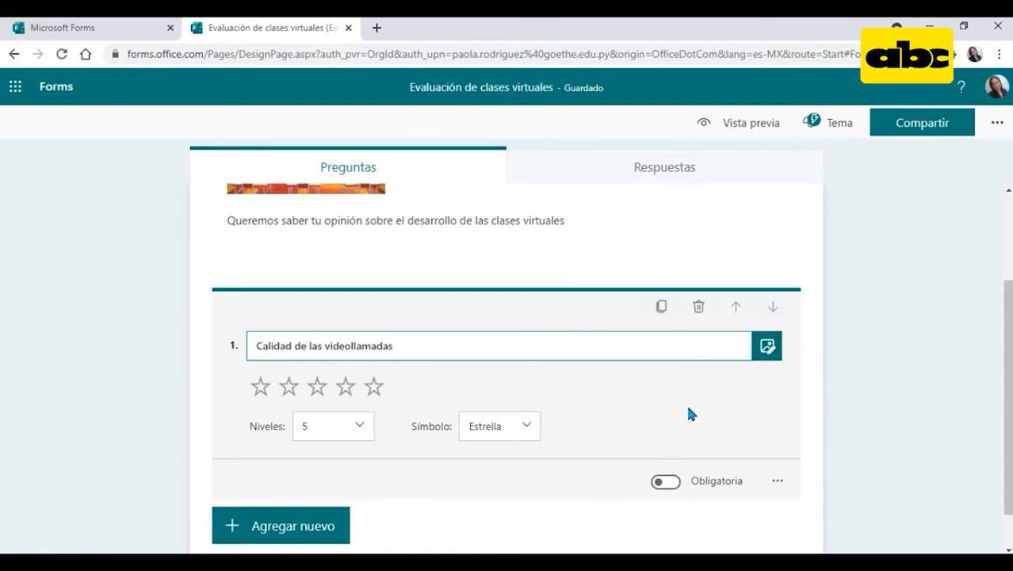
{"action": "left_click", "coordinate": [666, 481]}
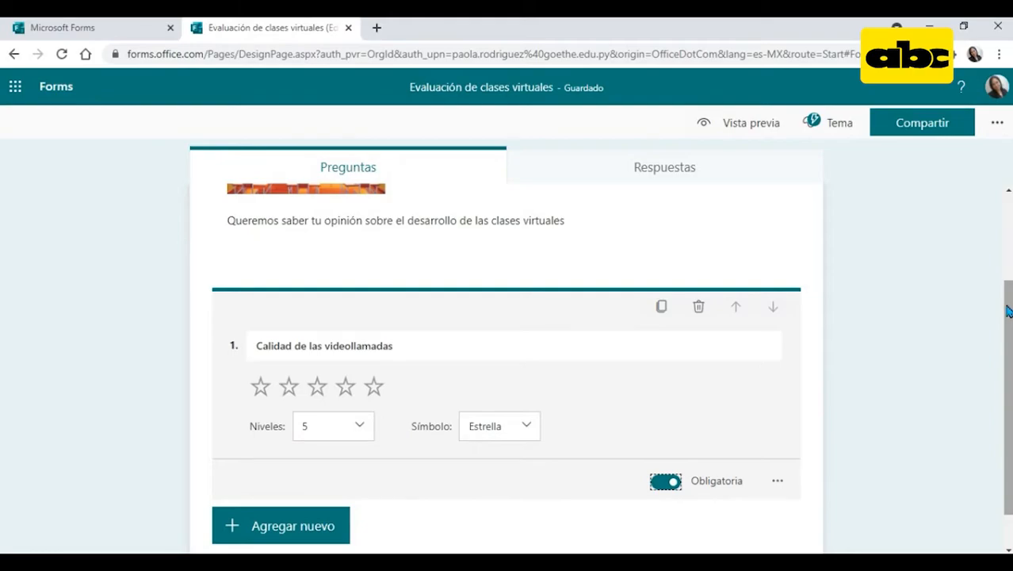
{"action": "left_click", "coordinate": [1007, 363]}
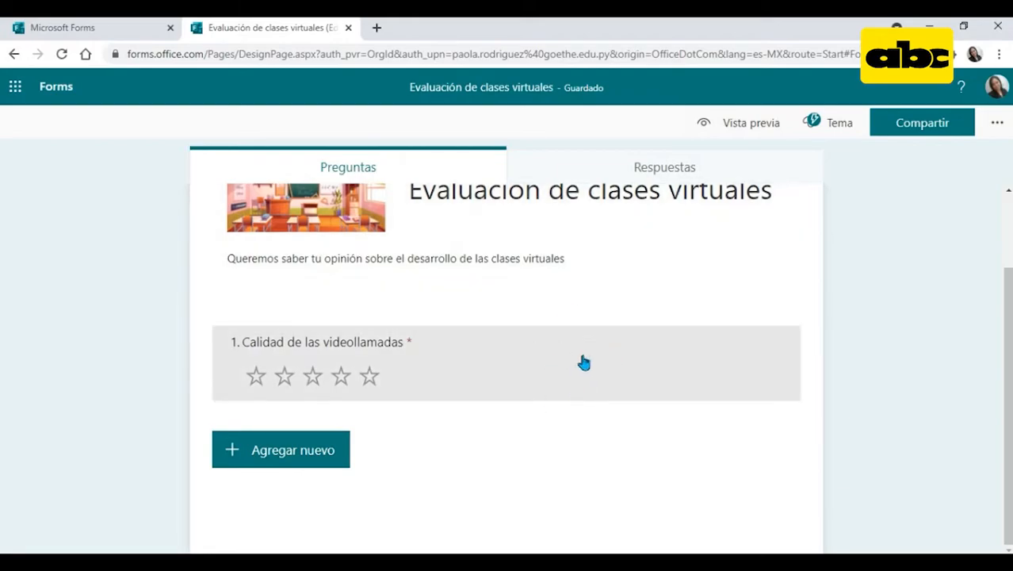
Step: Duplicate the question "Calidad de las videollamadas" and delete the copy
{"action": "left_click", "coordinate": [583, 362]}
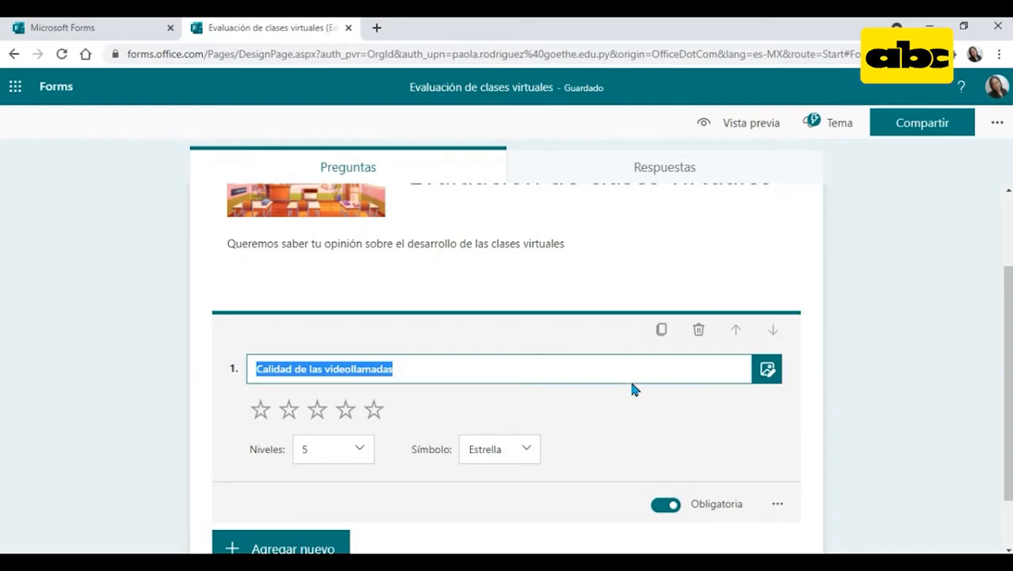
{"action": "left_click", "coordinate": [661, 331]}
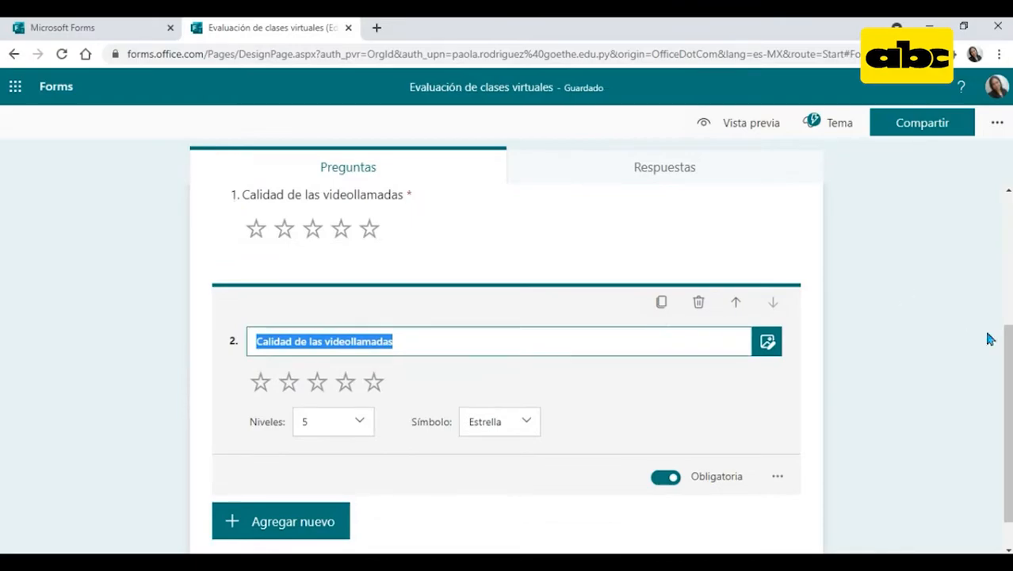
{"action": "left_click_drag", "start_coordinate": [1011, 344], "coordinate": [1010, 385]}
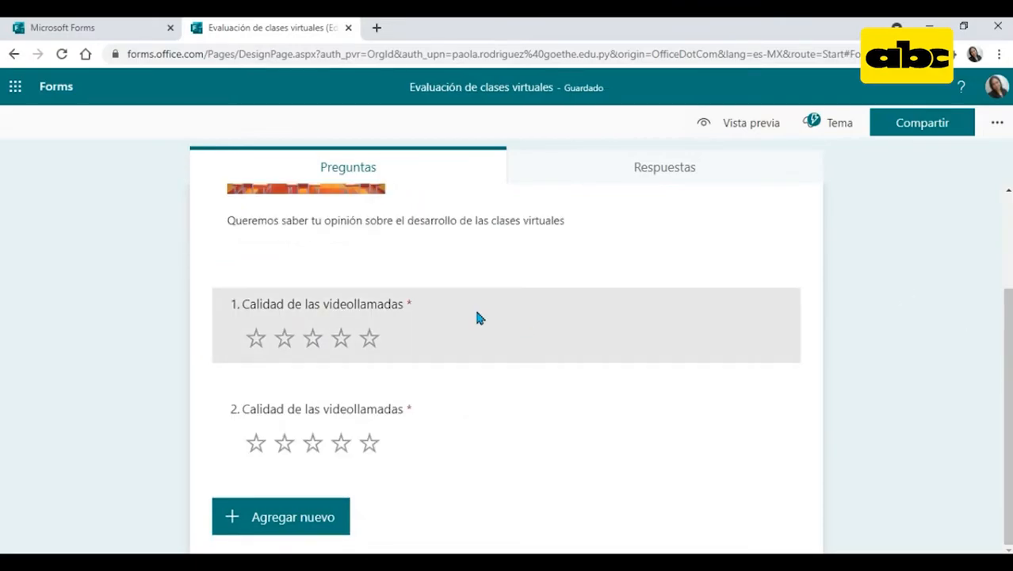
{"action": "left_click", "coordinate": [422, 446]}
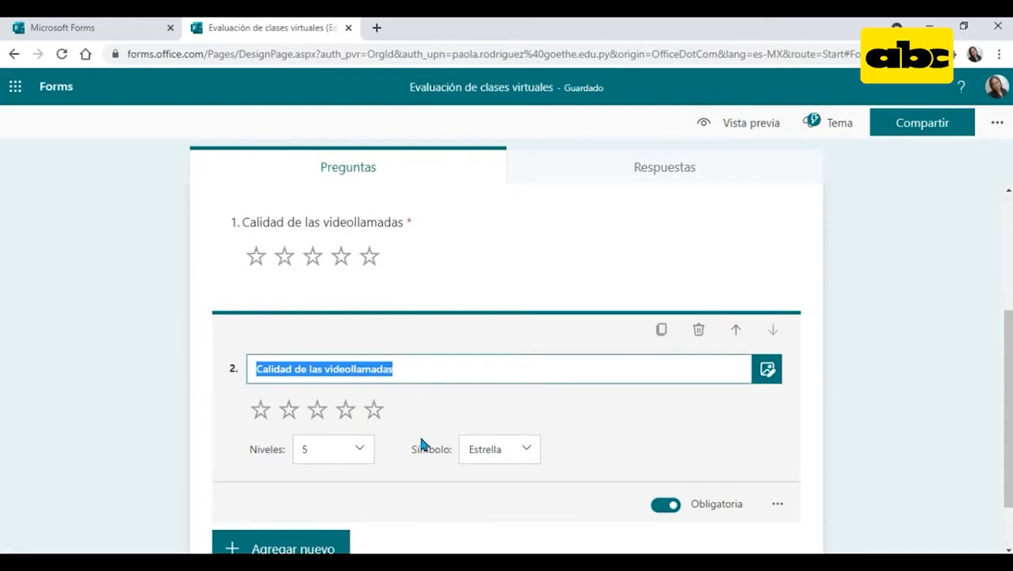
{"action": "left_click", "coordinate": [699, 336]}
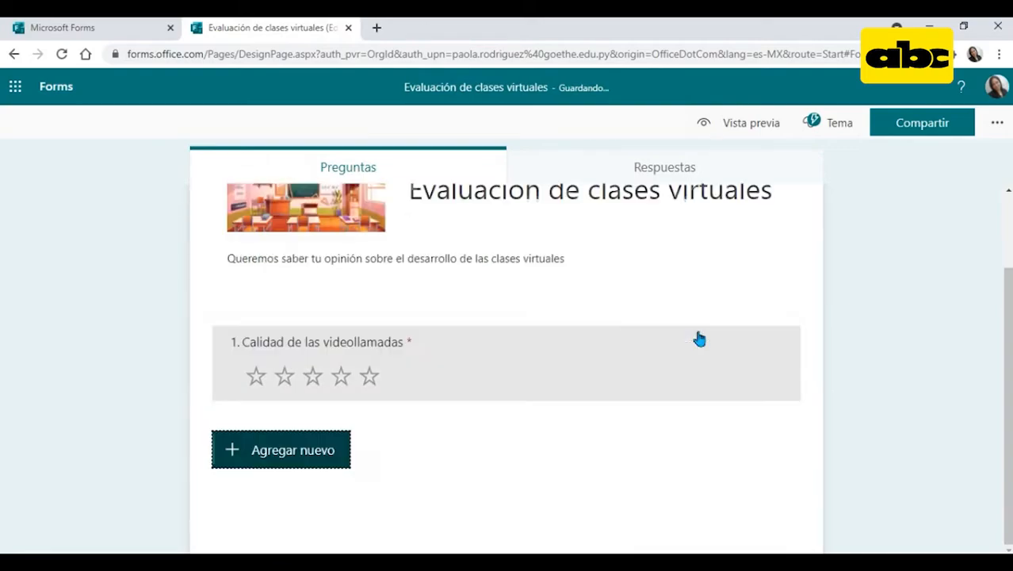
Step: Add a Likert question below the rating question
{"action": "left_click", "coordinate": [316, 450]}
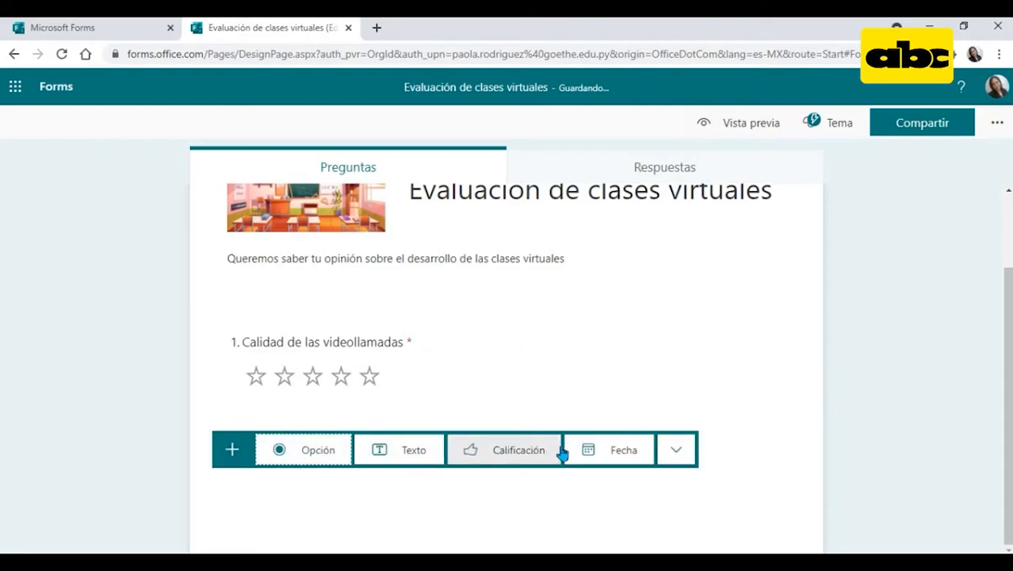
{"action": "left_click", "coordinate": [680, 451]}
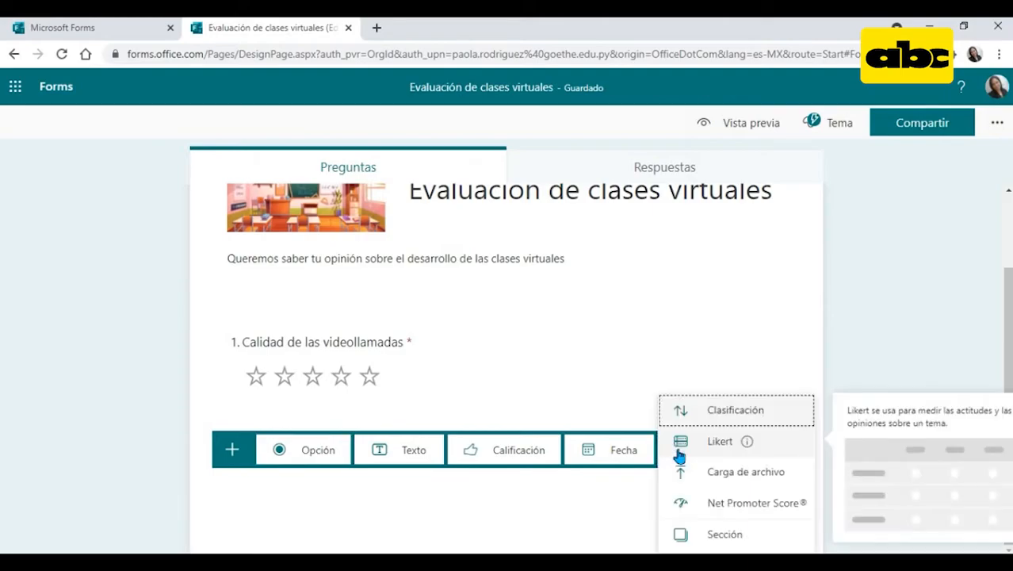
{"action": "left_click", "coordinate": [717, 442]}
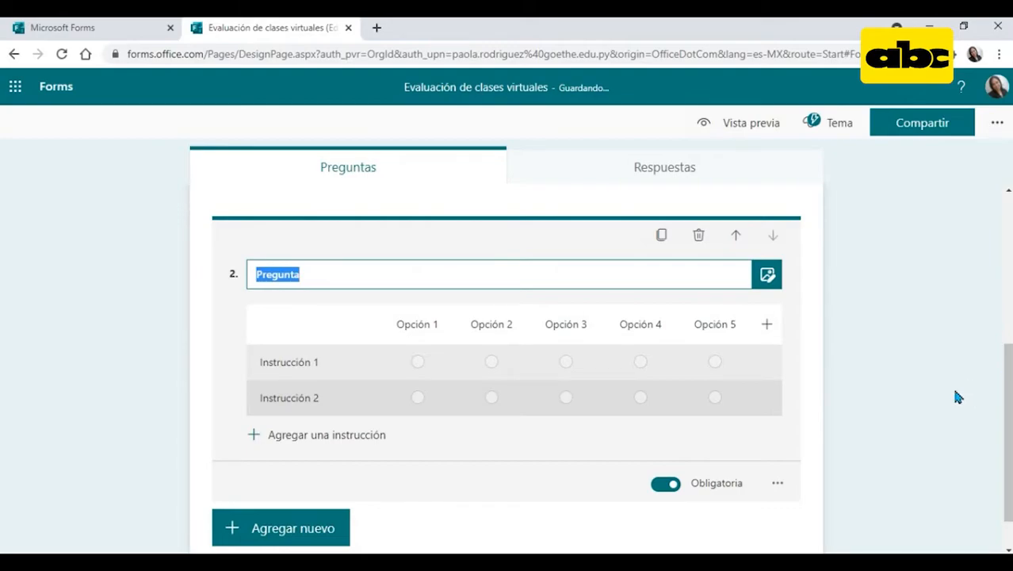
Step: Title the Likert question "Evalúa el desarrollo de las clases virtuales en los siguientes aspectos"
{"action": "type", "text": "Evalua las"}
{"action": "key", "text": "BackSpace"}
{"action": "key", "text": "BackSpace"}
{"action": "key", "text": "BackSpace"}
{"action": "type", "text": "el desarrollo de las clases virtuales en los siguientes aspectos"}
{"action": "key", "text": "Left"}
{"action": "key", "text": "Left"}
{"action": "key", "text": "Left"}
{"action": "key", "text": "Left"}
{"action": "key", "text": "Left"}
{"action": "key", "text": "Left"}
{"action": "key", "text": "Left"}
{"action": "key", "text": "Left"}
{"action": "key", "text": "Left"}
{"action": "key", "text": "Left"}
{"action": "key", "text": "Left"}
{"action": "key", "text": "Left"}
{"action": "key", "text": "Left"}
{"action": "key", "text": "Left"}
{"action": "key", "text": "Left"}
{"action": "key", "text": "Left"}
{"action": "key", "text": "Left"}
{"action": "key", "text": "Left"}
{"action": "key", "text": "Left"}
{"action": "key", "text": "Left"}
{"action": "key", "text": "BackSpace"}
{"action": "type", "text": "ú"}
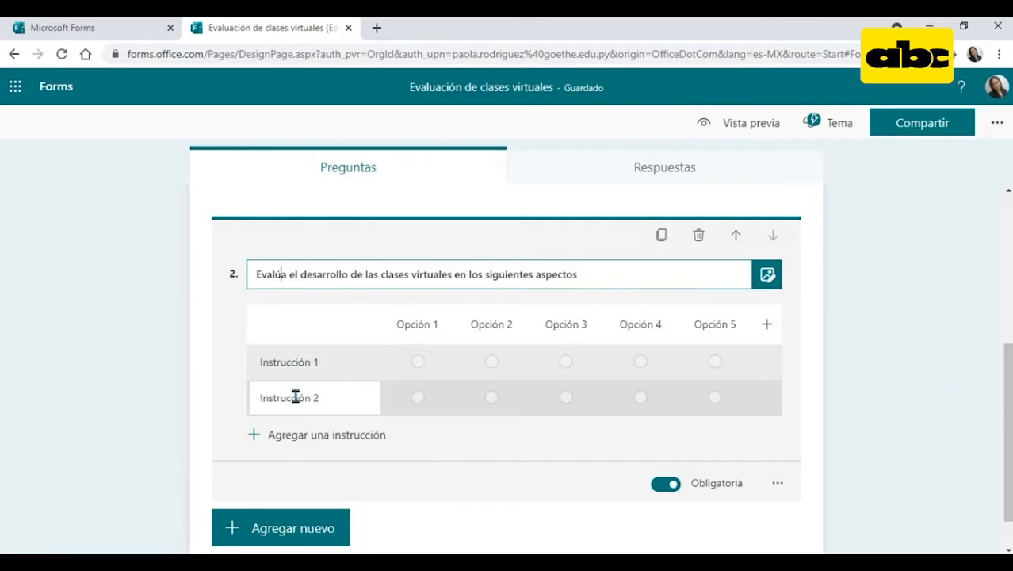
Step: Name the first two statements of the Likert question "Explicación de la profesora" and "Materiales trabajados"
{"action": "left_click", "coordinate": [333, 370]}
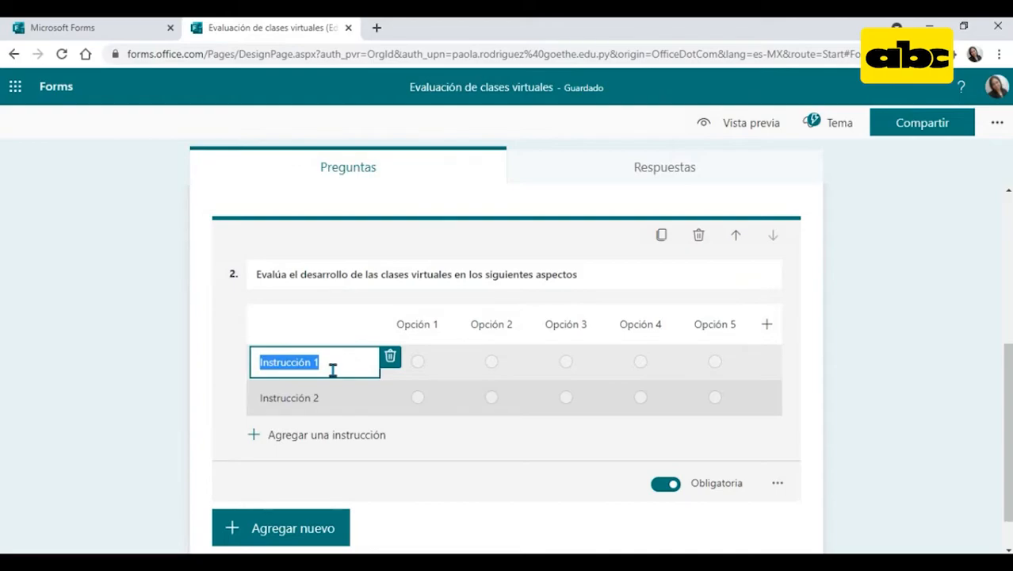
{"action": "type", "text": "Explicación de la prof"}
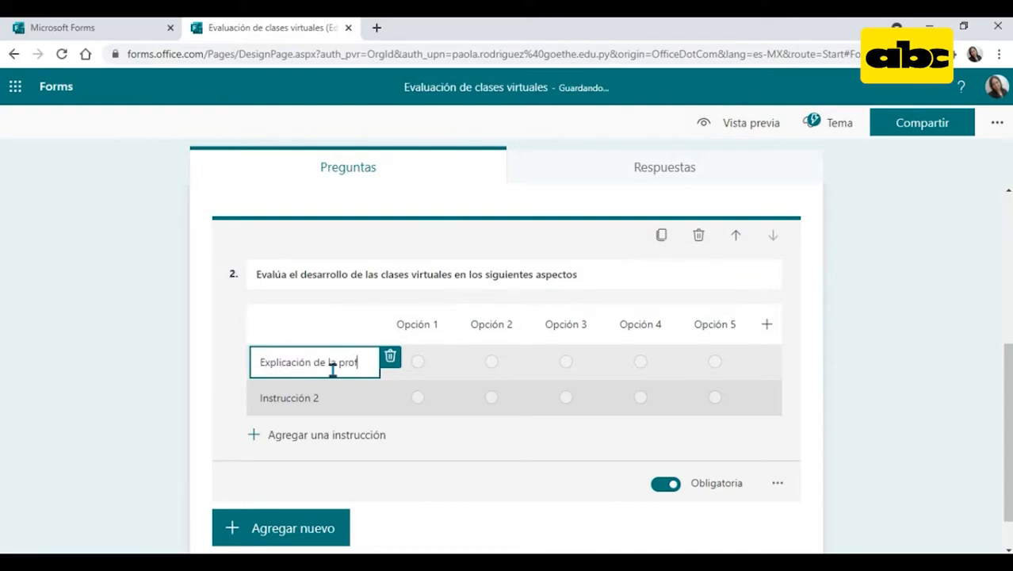
{"action": "type", "text": "esora"}
{"action": "left_click", "coordinate": [333, 412]}
{"action": "type", "text": "Materiales traba"}
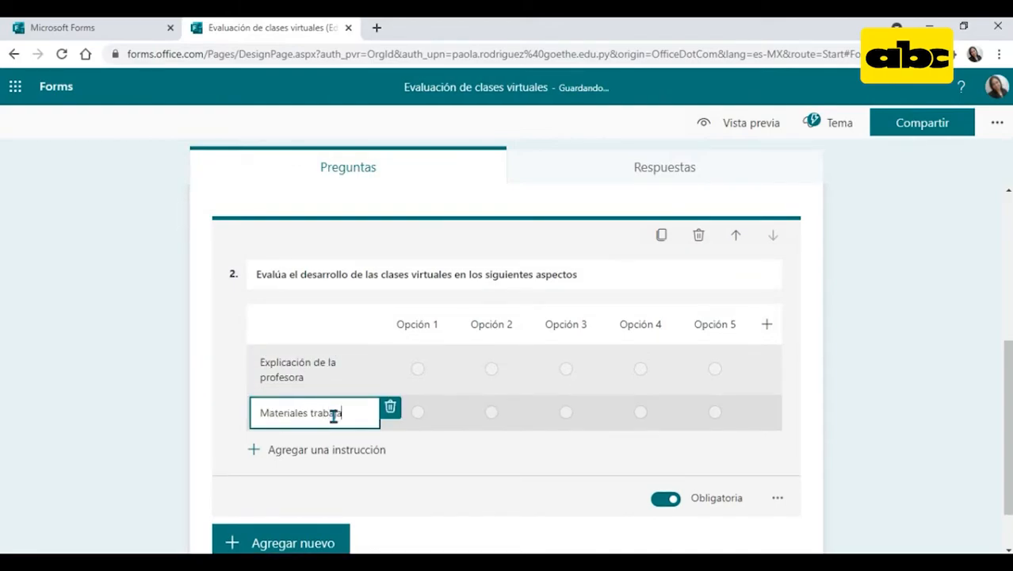
{"action": "type", "text": "jados"}
Step: Add two more statements to the Likert question, "tareas" and "Evaluaciones"
{"action": "left_click", "coordinate": [337, 450]}
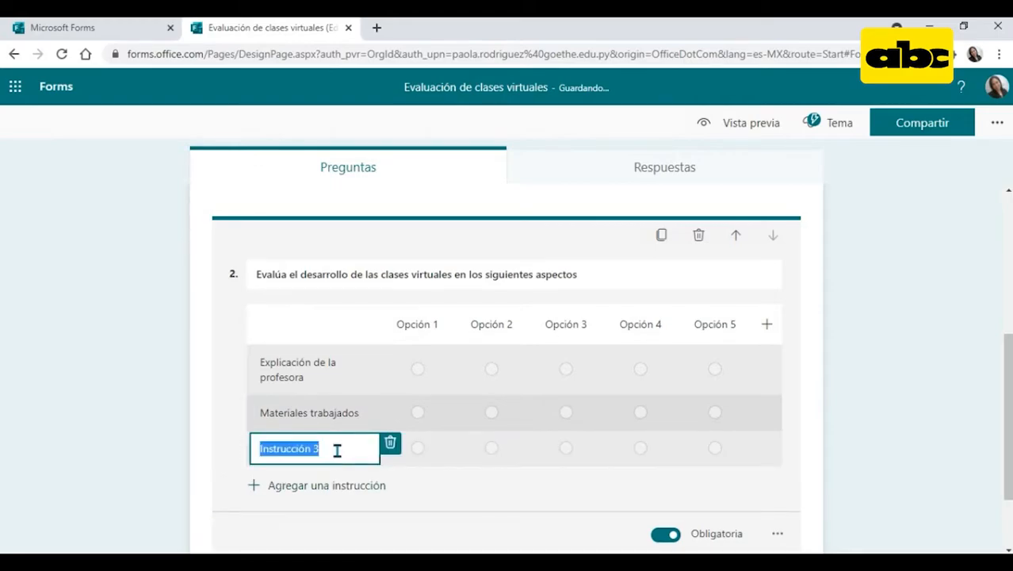
{"action": "type", "text": "tareas"}
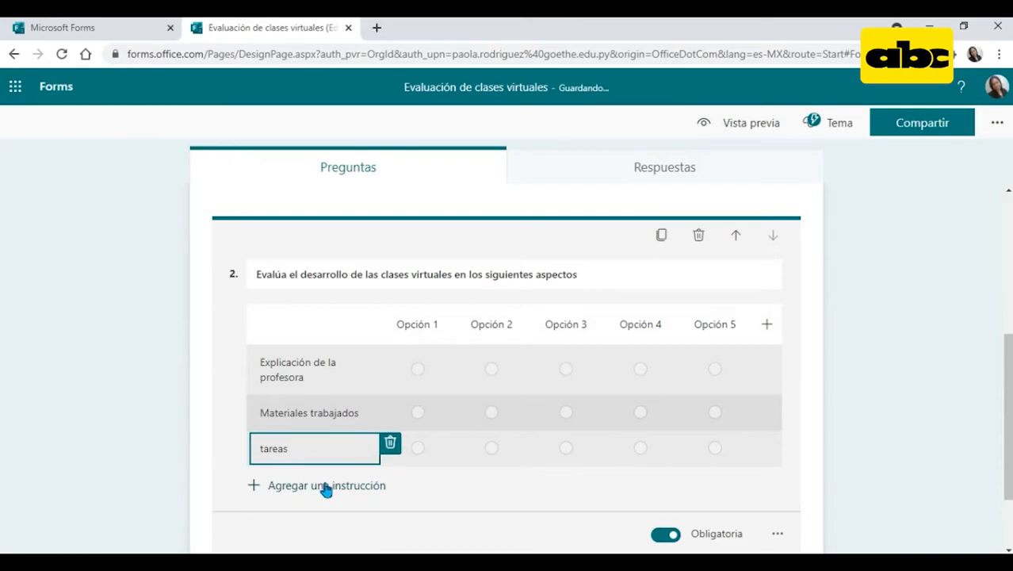
{"action": "left_click", "coordinate": [325, 487]}
{"action": "type", "text": "E"}
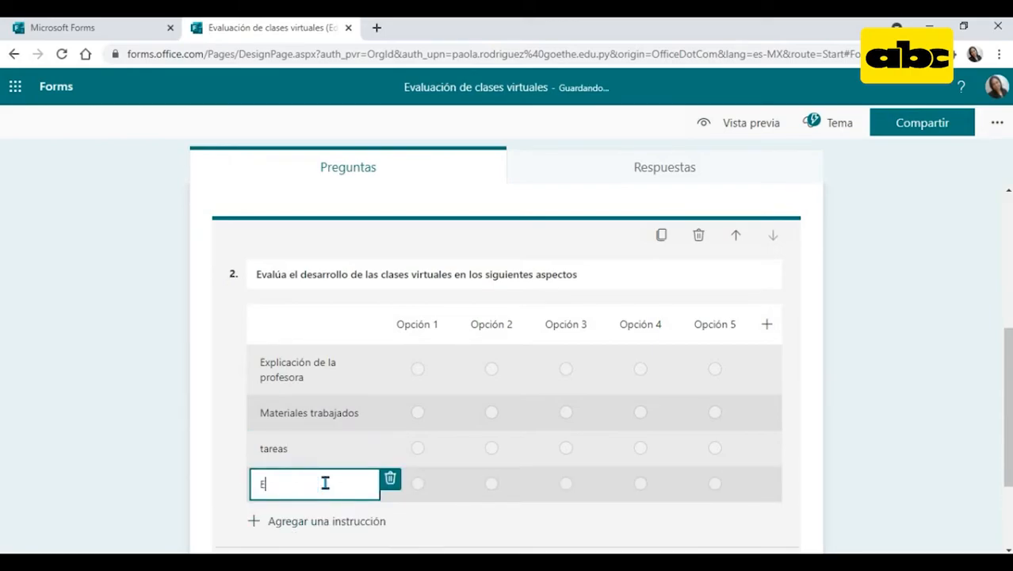
{"action": "type", "text": "valuaciones"}
{"action": "left_click", "coordinate": [90, 396]}
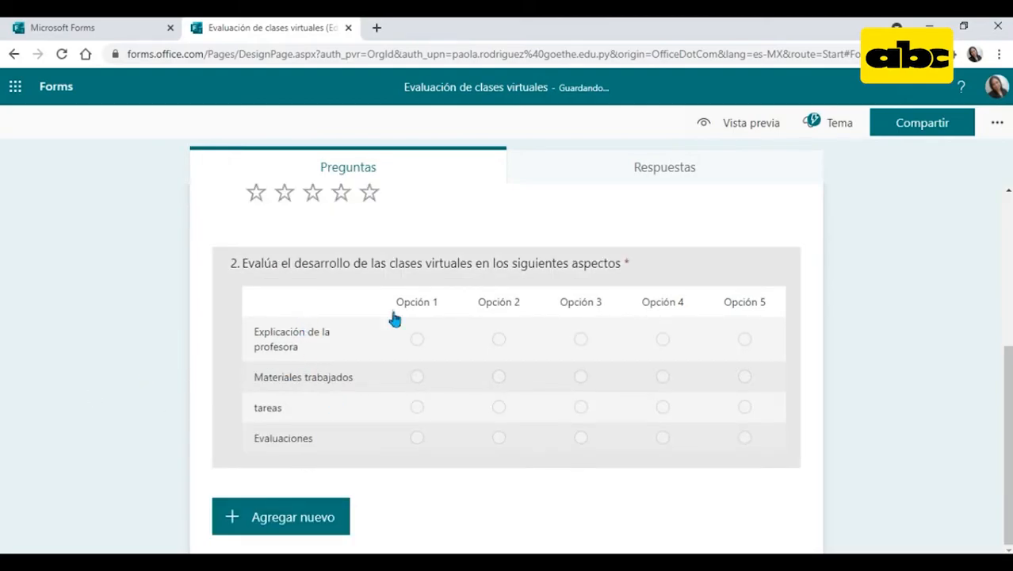
Step: Label the five Likert options "insuficiente", "aceptable", "bueno", "muy bueno" and "Excelente"
{"action": "left_click", "coordinate": [428, 300]}
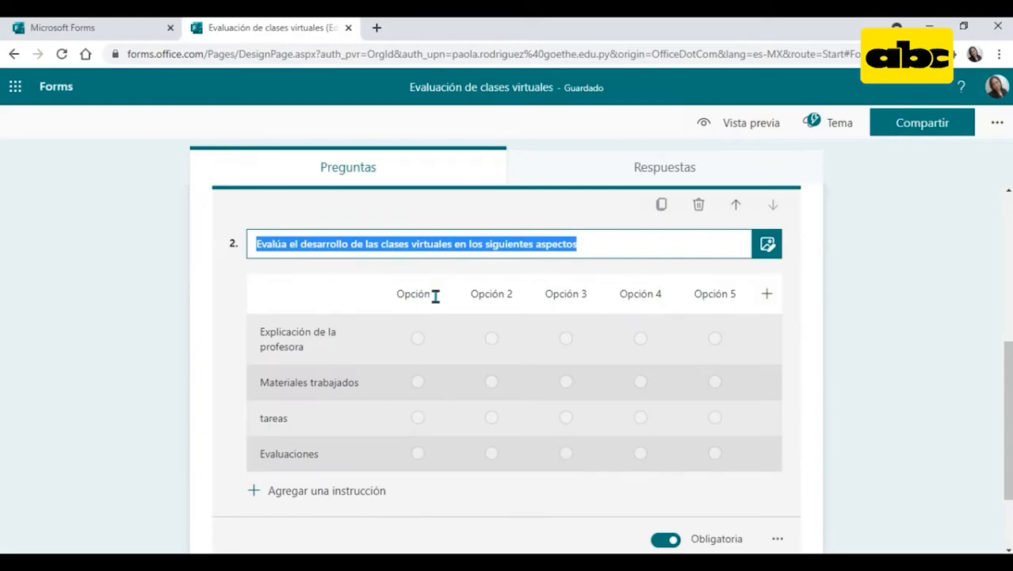
{"action": "left_click", "coordinate": [441, 295]}
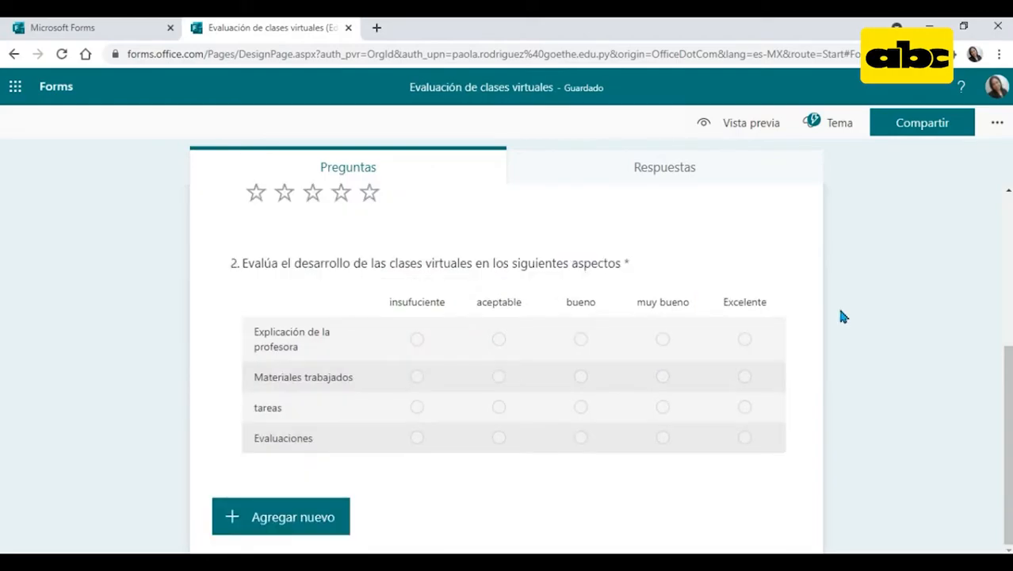
{"action": "left_click", "coordinate": [417, 311]}
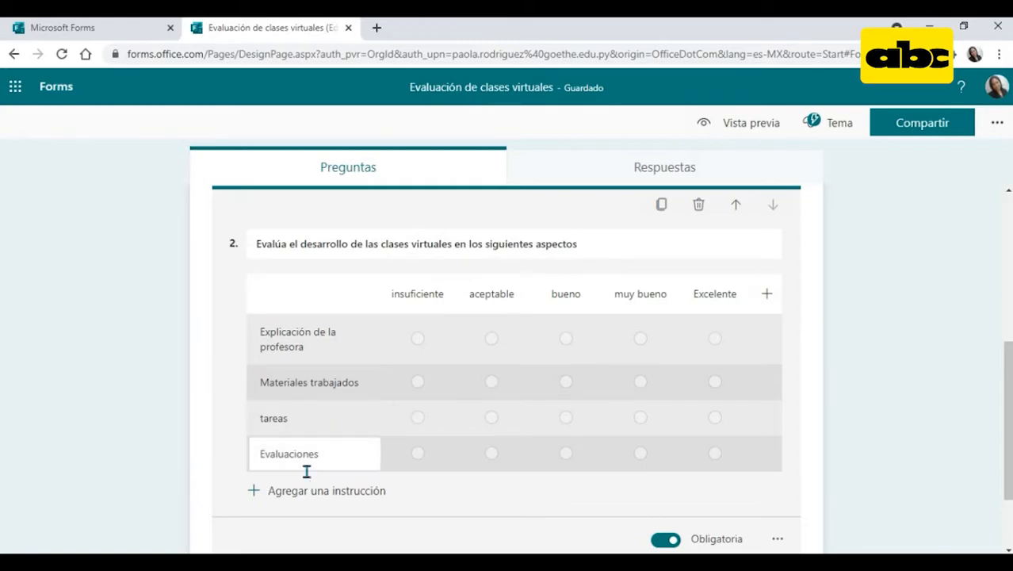
{"action": "left_click", "coordinate": [1008, 404]}
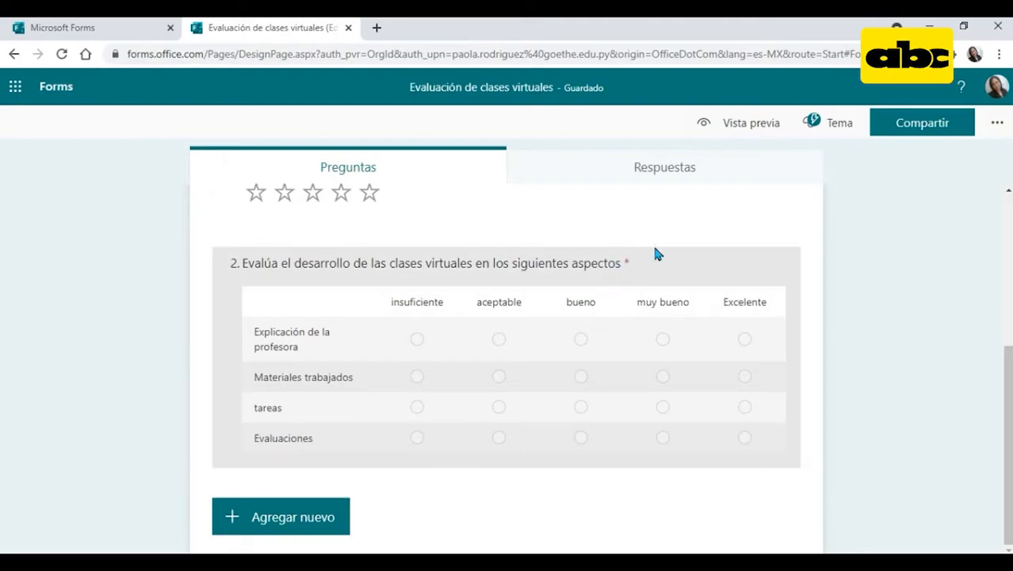
Step: Add a choice question titled "¿Cuál es a tu criterio la mejor aplicación para realizar las videollamadas?"
{"action": "left_click", "coordinate": [274, 519]}
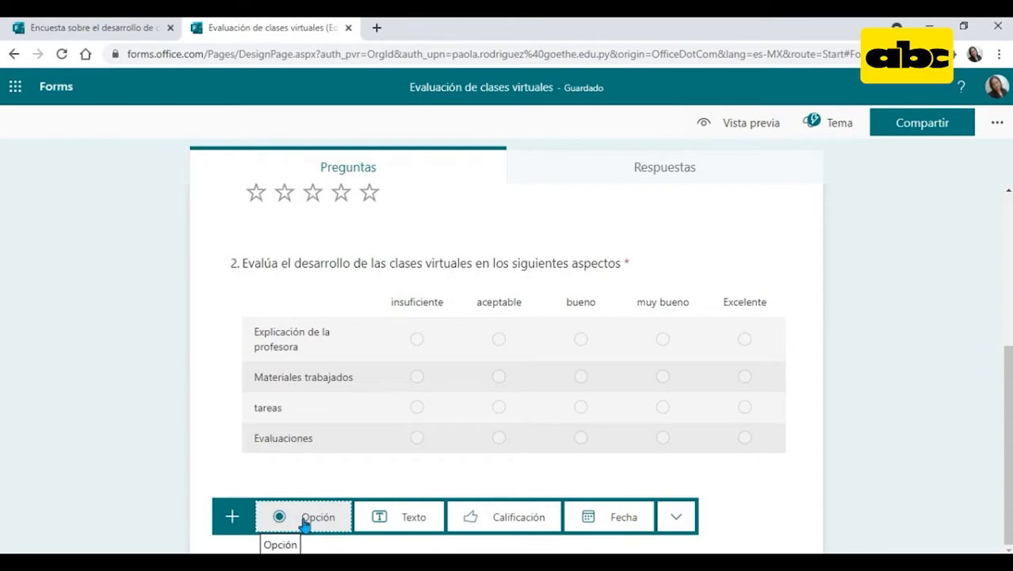
{"action": "left_click", "coordinate": [303, 520]}
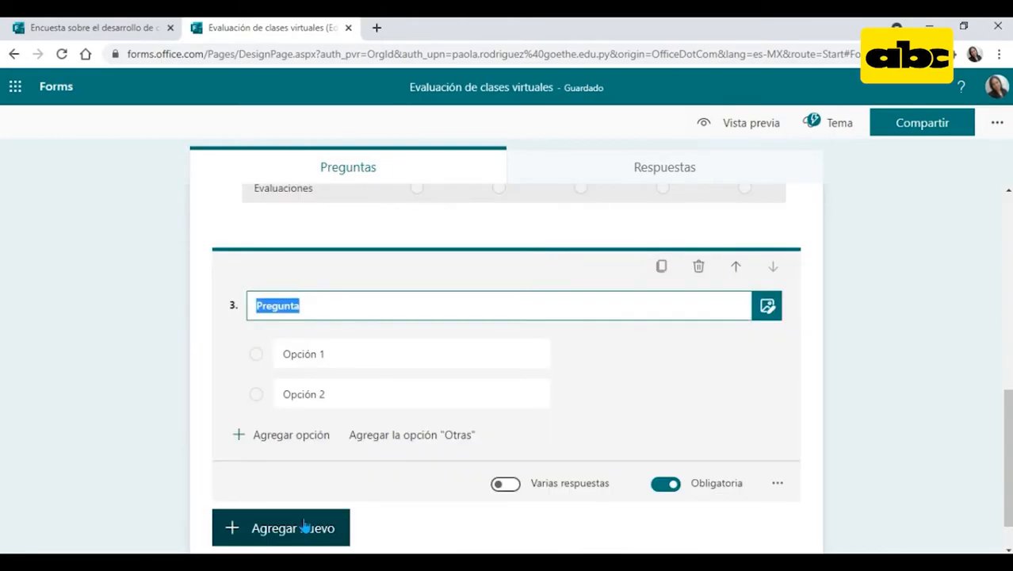
{"action": "type", "text": "¿"}
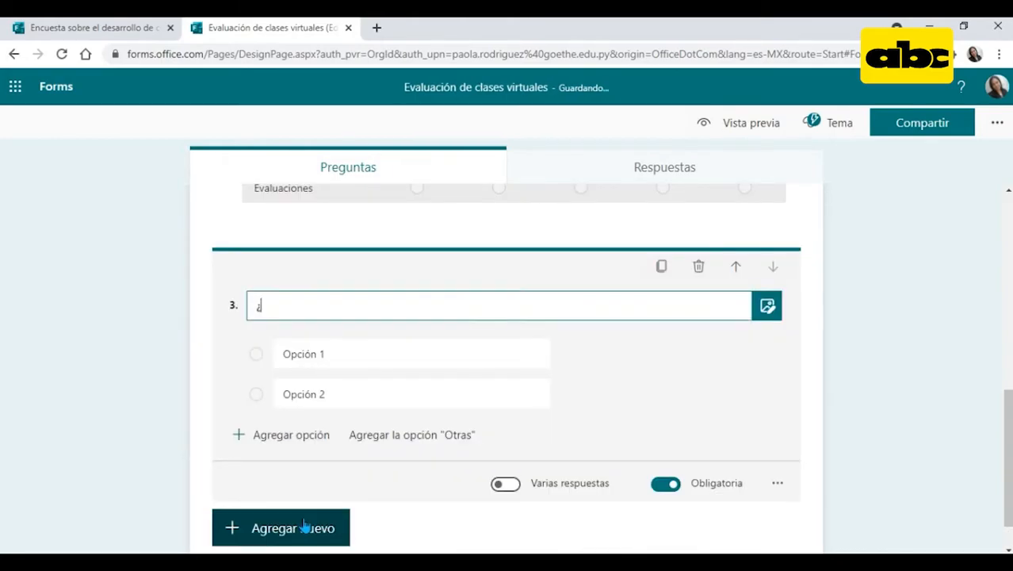
{"action": "type", "text": "Cuál es a tu criterio la mejor aplicación para realizar las videollamadas?"}
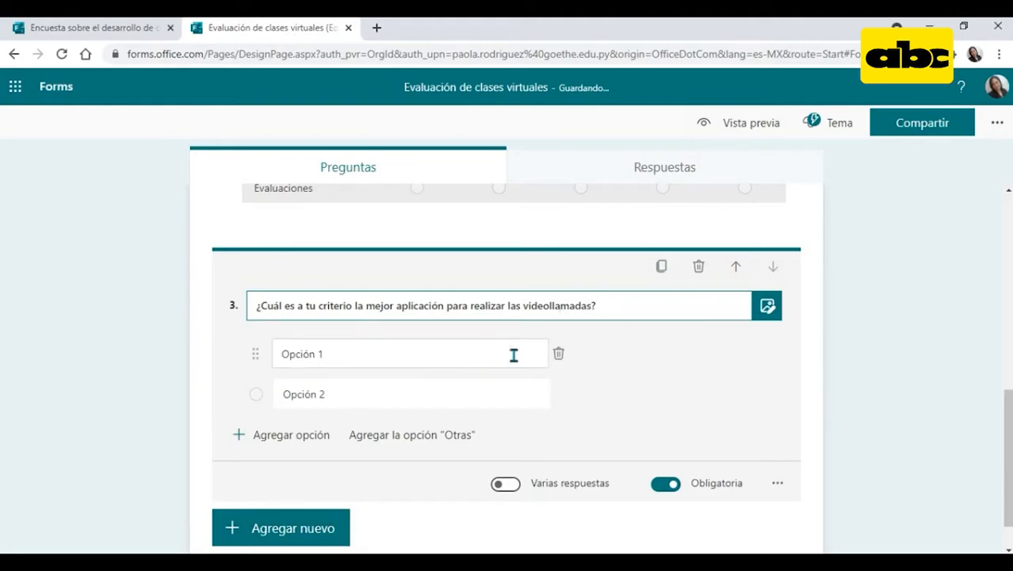
Step: Give the choice question the answers "Zoom", "Meet" and "Teams", plus the open "Otras" option
{"action": "left_click", "coordinate": [433, 353]}
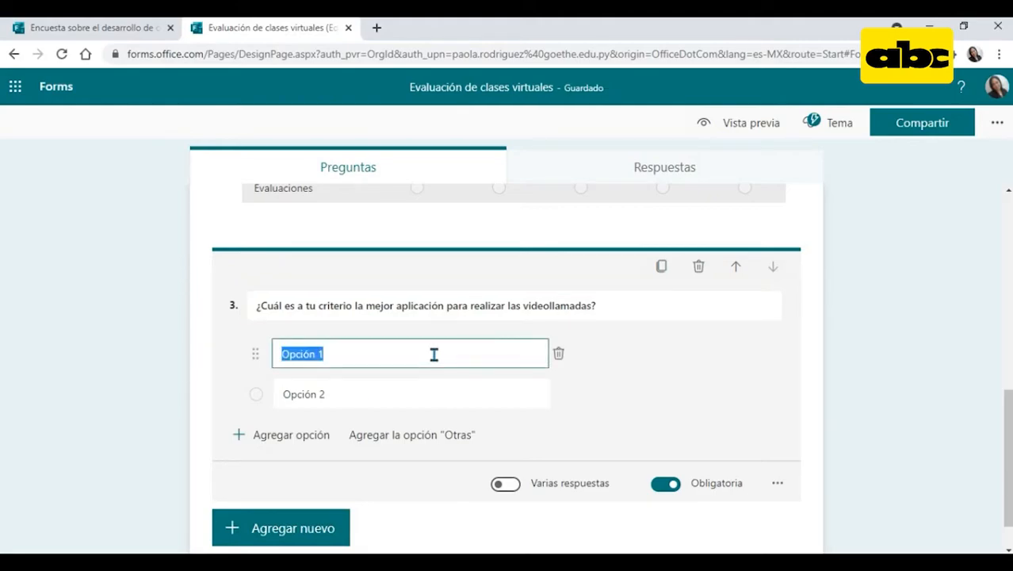
{"action": "type", "text": "Zoom"}
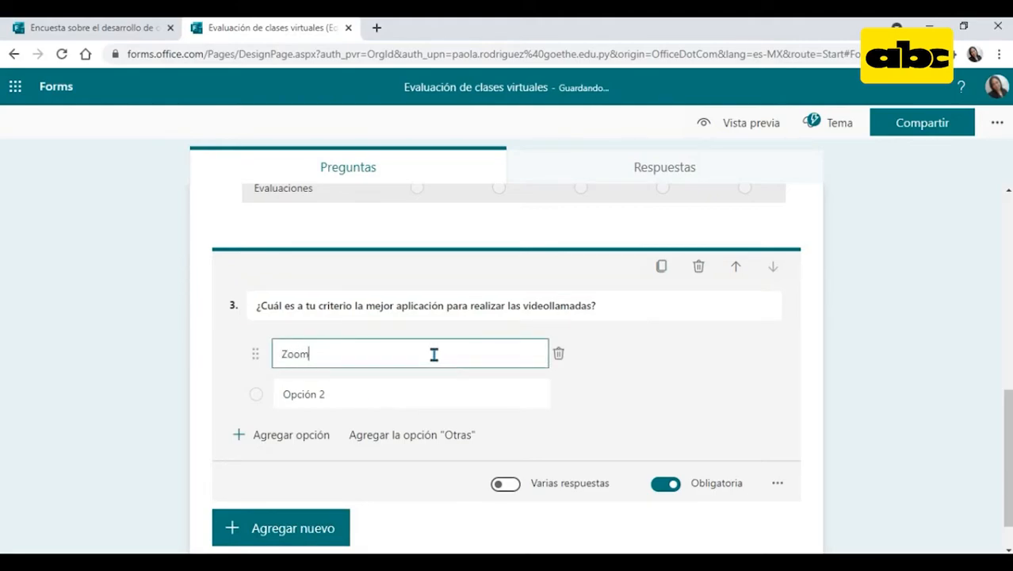
{"action": "left_click", "coordinate": [411, 386]}
{"action": "type", "text": "Meet"}
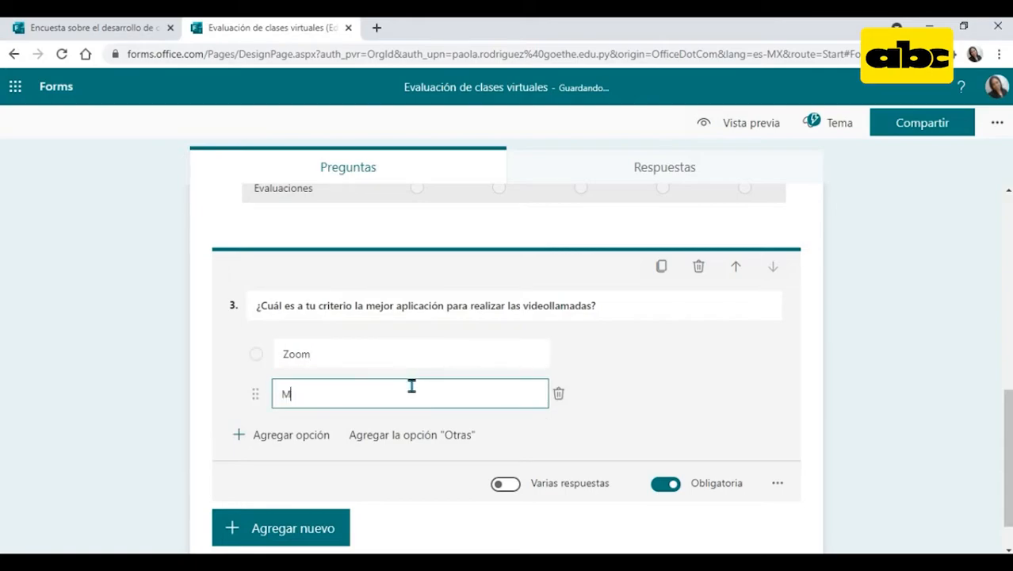
{"action": "left_click", "coordinate": [321, 434]}
{"action": "type", "text": "Teams"}
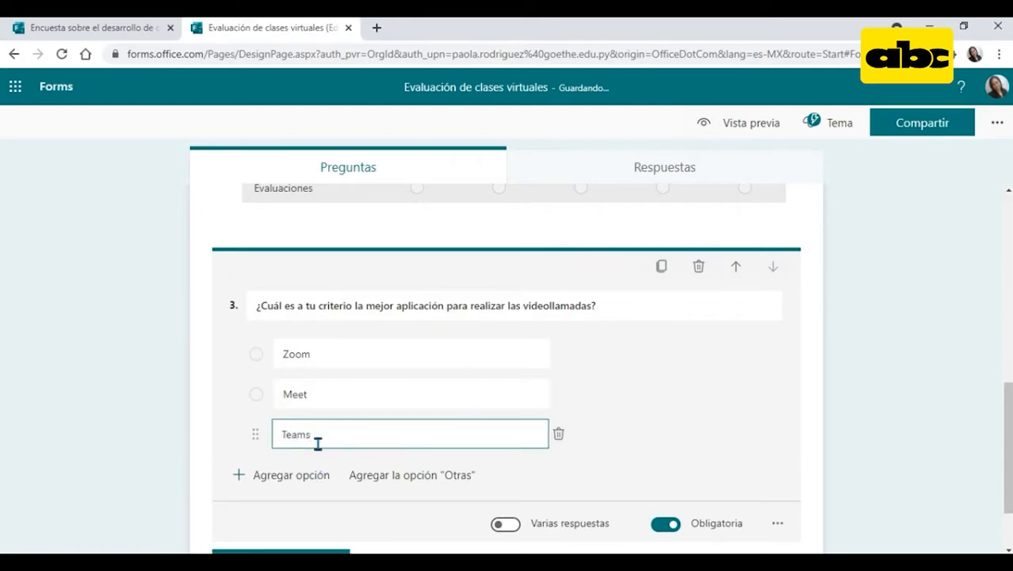
{"action": "left_click", "coordinate": [389, 475]}
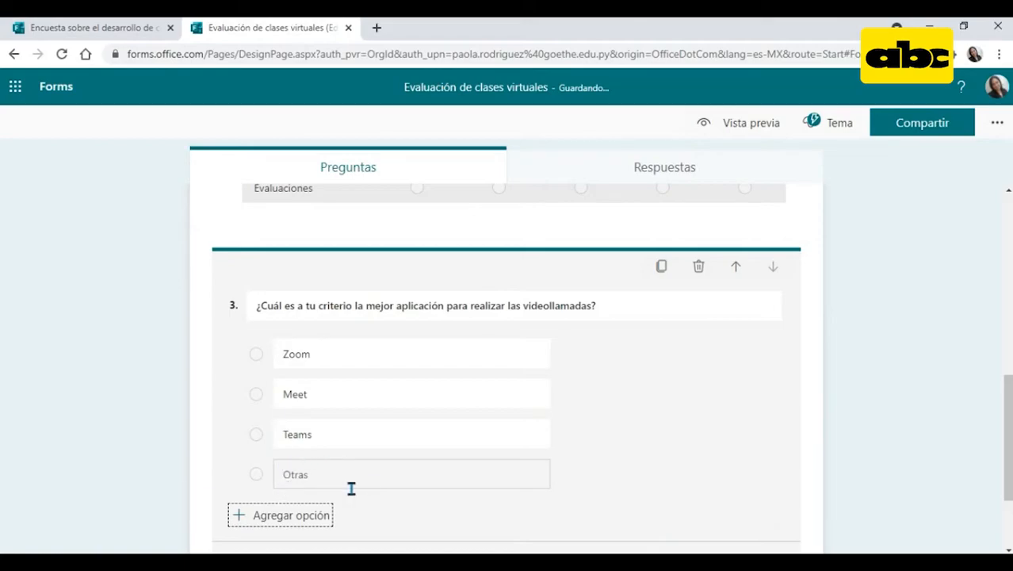
Step: Try allowing multiple answers in the video-call application question and return it to single answer
{"action": "scroll", "coordinate": [1009, 403], "scroll_direction": "up", "scroll_amount": 5}
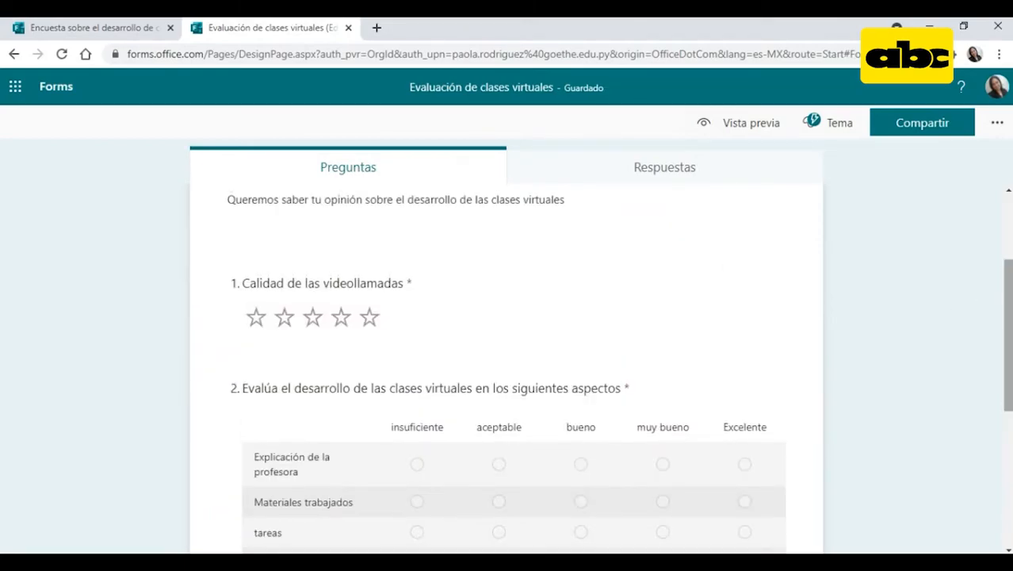
{"action": "scroll", "coordinate": [1009, 475], "scroll_direction": "down", "scroll_amount": 5}
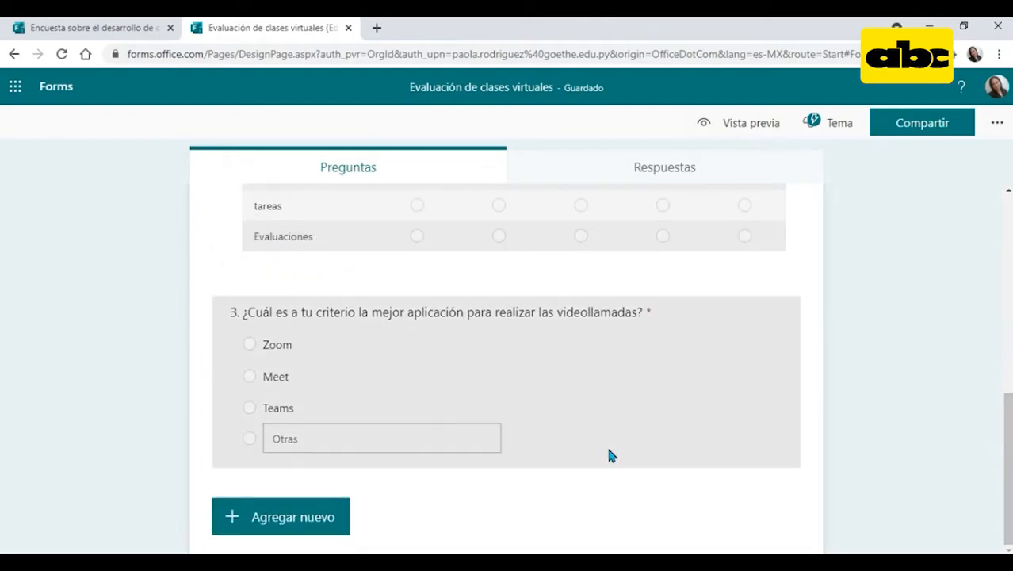
{"action": "left_click", "coordinate": [584, 381]}
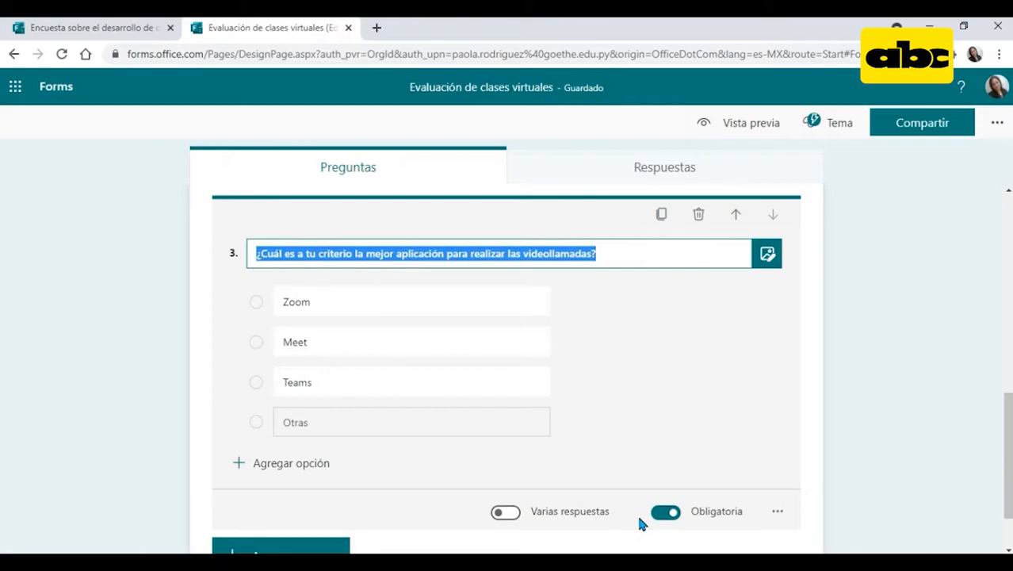
{"action": "left_click", "coordinate": [507, 514]}
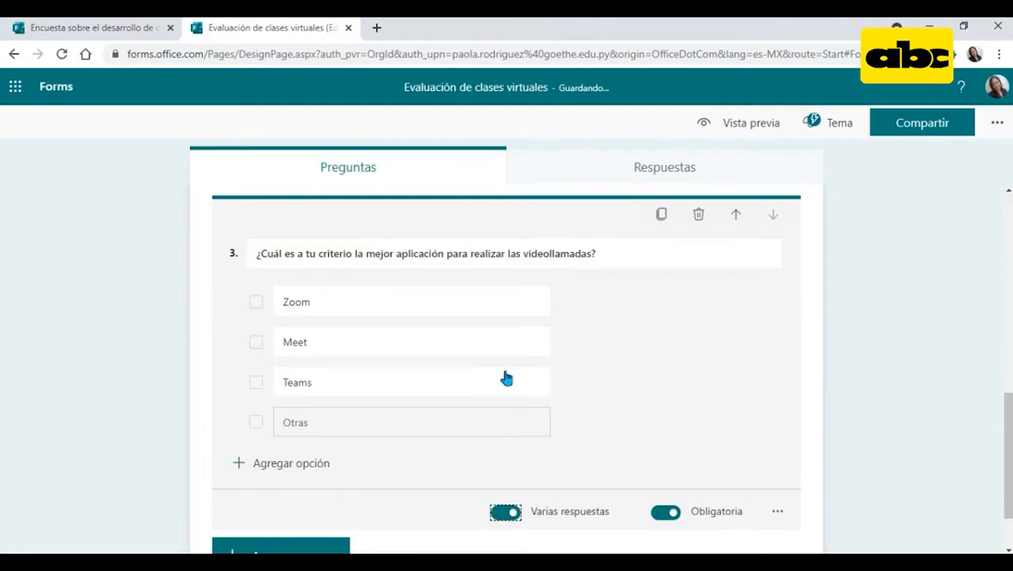
{"action": "left_click", "coordinate": [499, 513]}
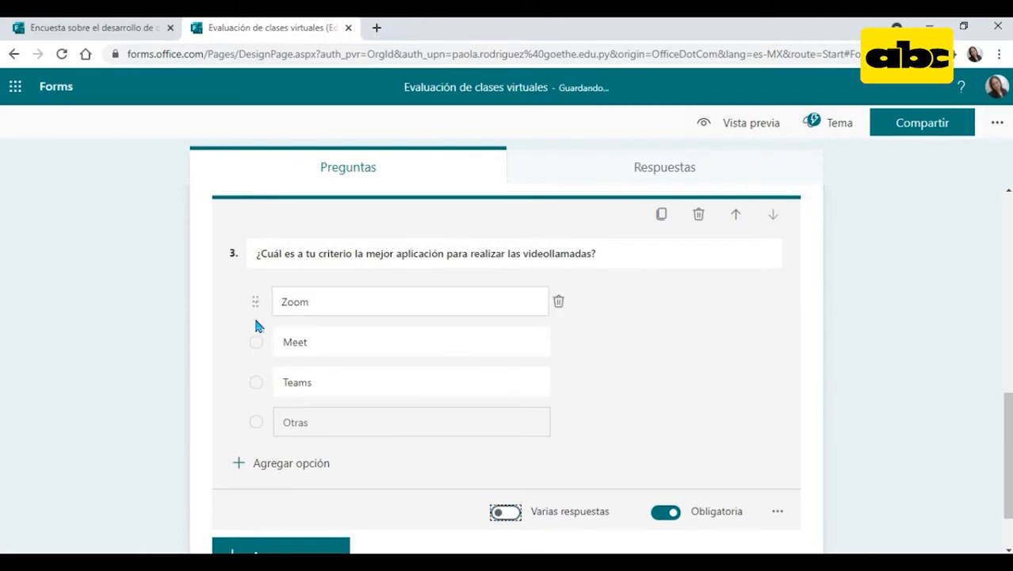
{"action": "left_click", "coordinate": [509, 515]}
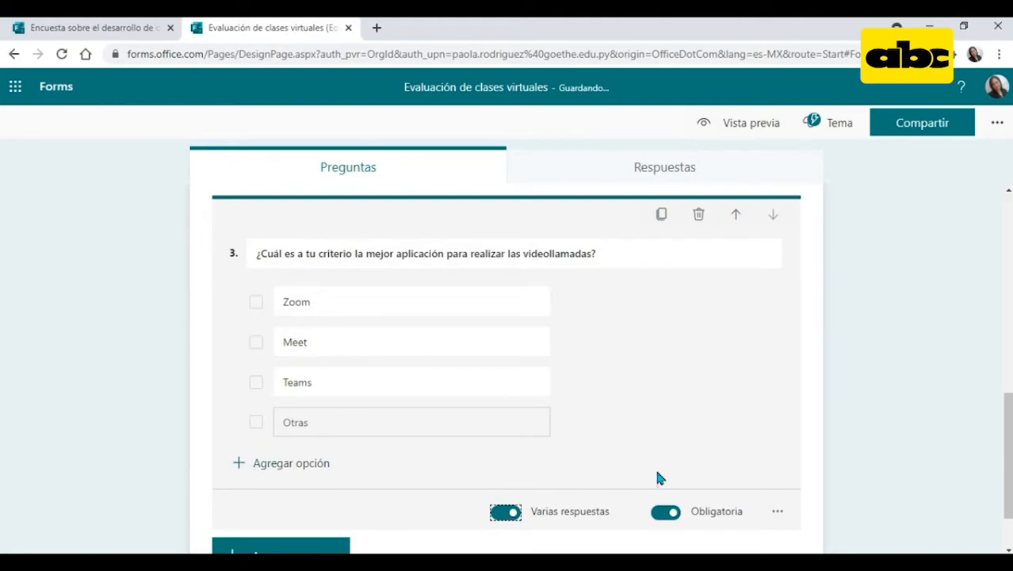
{"action": "left_click", "coordinate": [508, 512]}
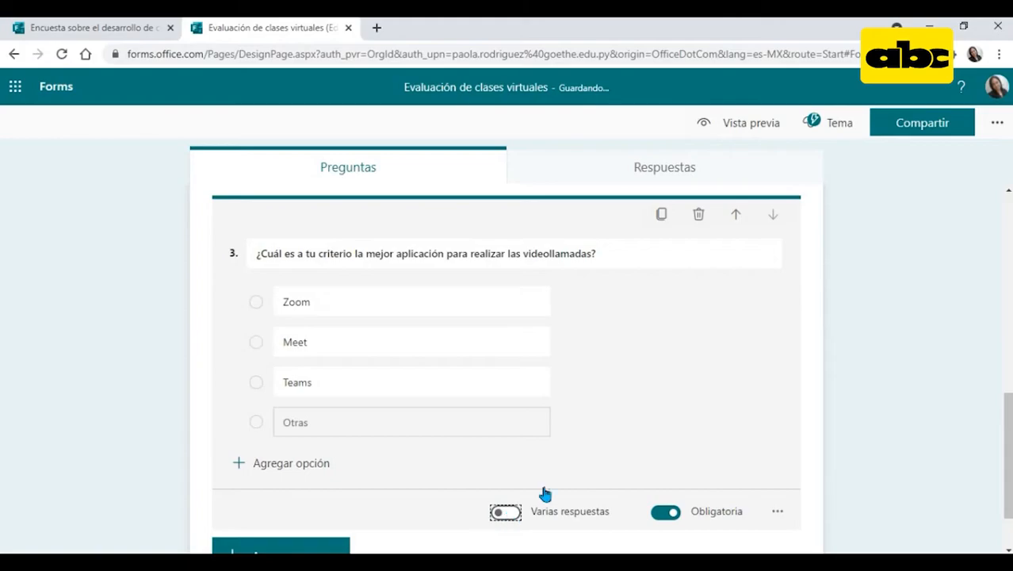
Step: Hide the theme ideas and apply the space theme with the rocket and orange planet to the form
{"action": "scroll", "coordinate": [1009, 411], "scroll_direction": "up", "scroll_amount": 10}
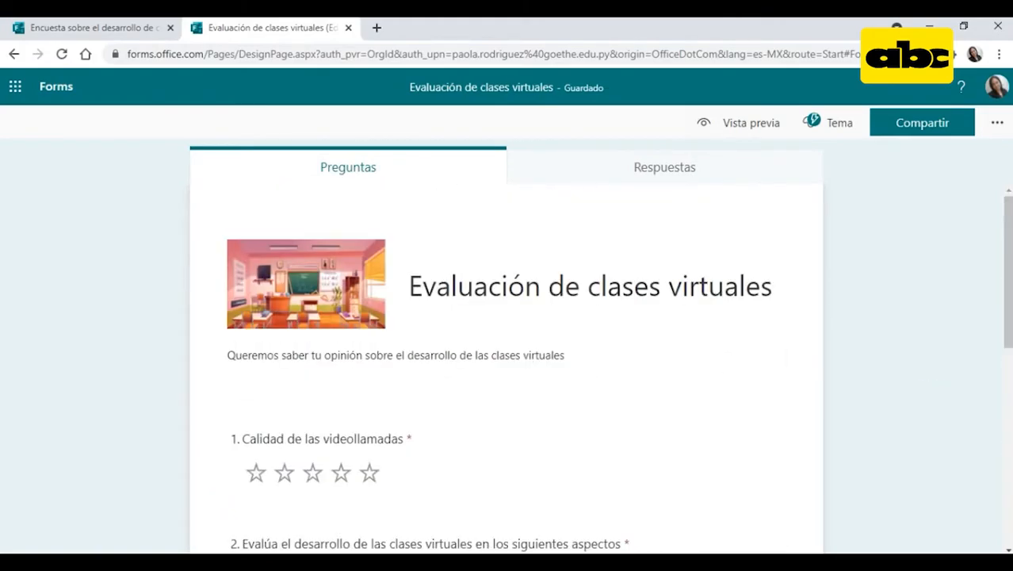
{"action": "left_click", "coordinate": [844, 131]}
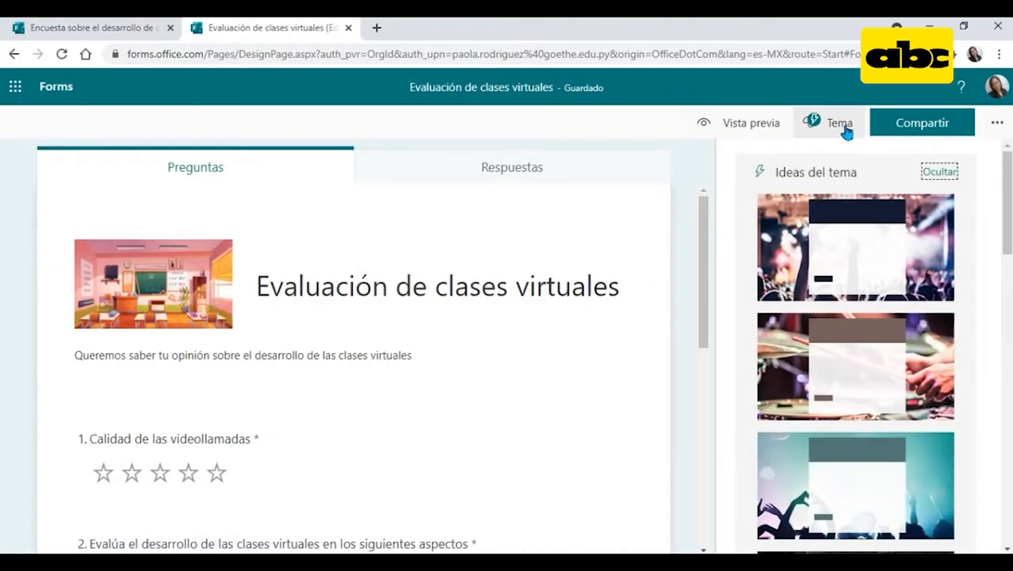
{"action": "left_click", "coordinate": [937, 173]}
{"action": "left_click", "coordinate": [823, 233]}
{"action": "left_click", "coordinate": [759, 356]}
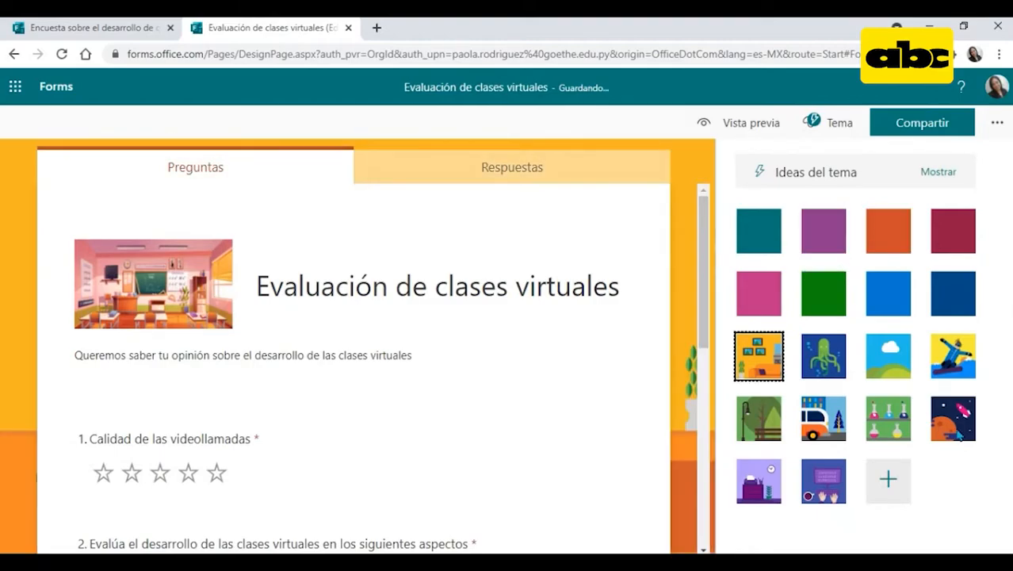
{"action": "left_click", "coordinate": [954, 420]}
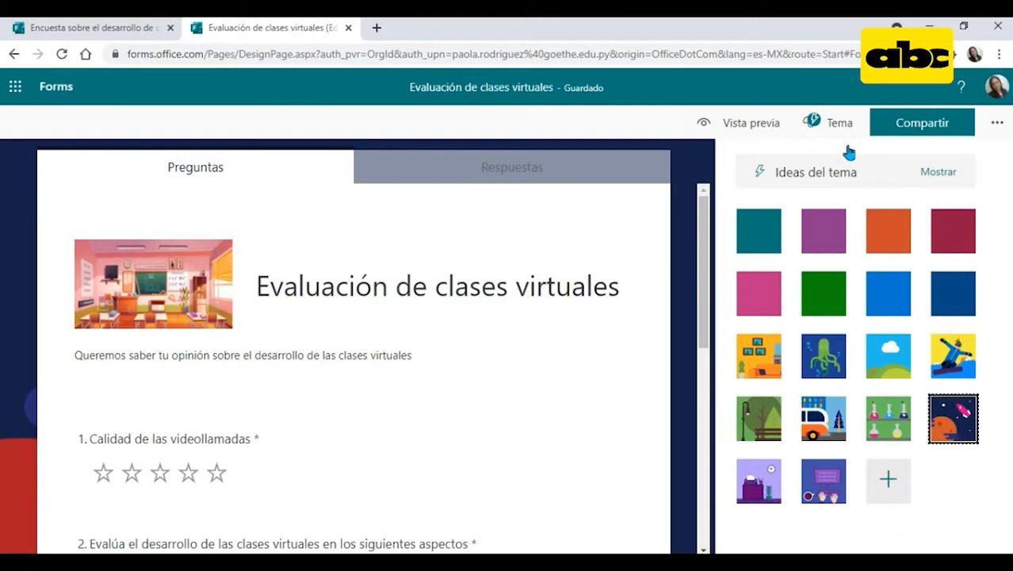
Step: Preview the form in the computer and mobile phone views and return to the editor
{"action": "left_click", "coordinate": [766, 129]}
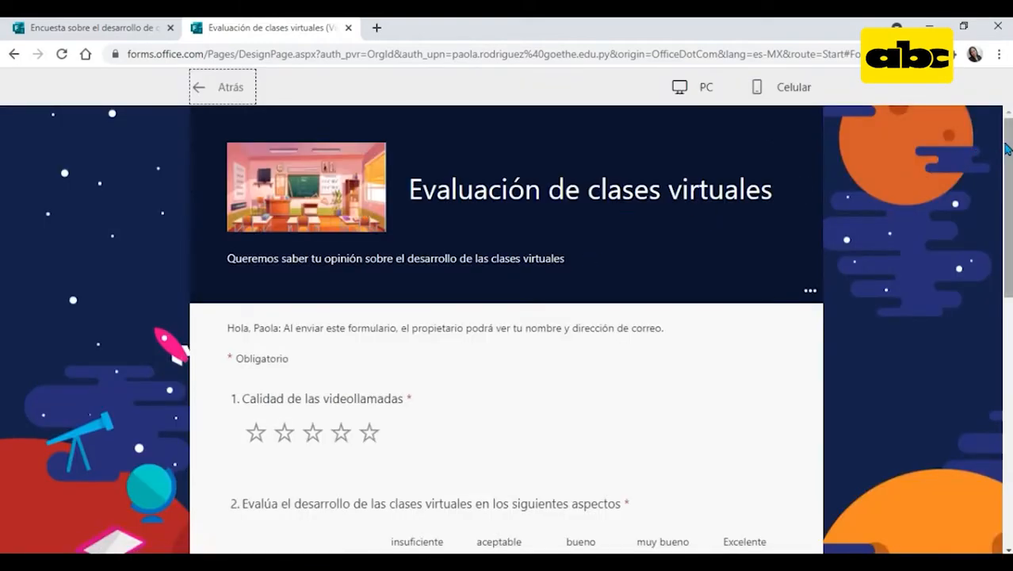
{"action": "mouse_move", "coordinate": [1009, 147]}
{"action": "left_mouse_down"}
{"action": "mouse_move", "coordinate": [1001, 387]}
{"action": "mouse_move", "coordinate": [1009, 147]}
{"action": "left_mouse_up"}
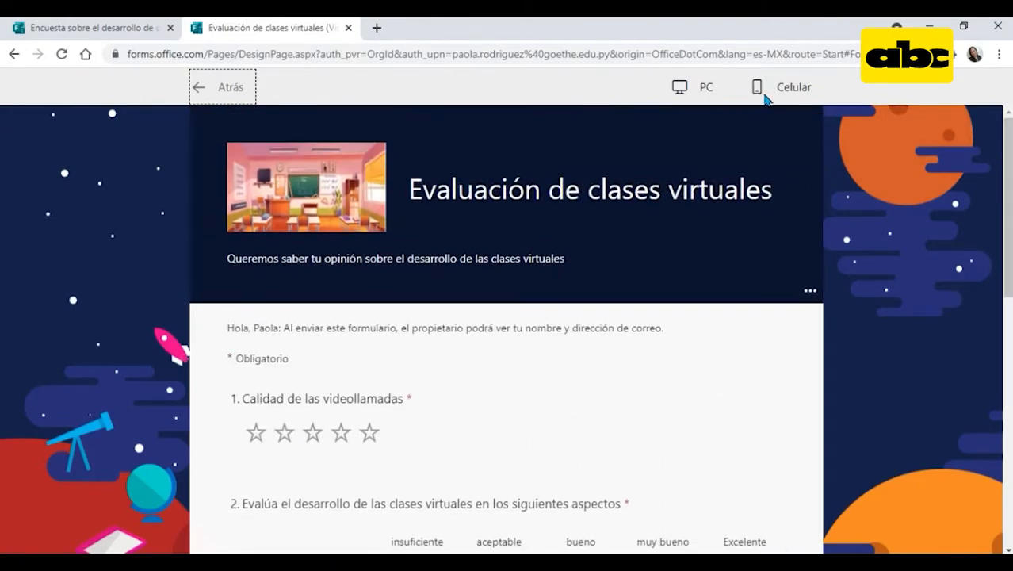
{"action": "left_click", "coordinate": [766, 99]}
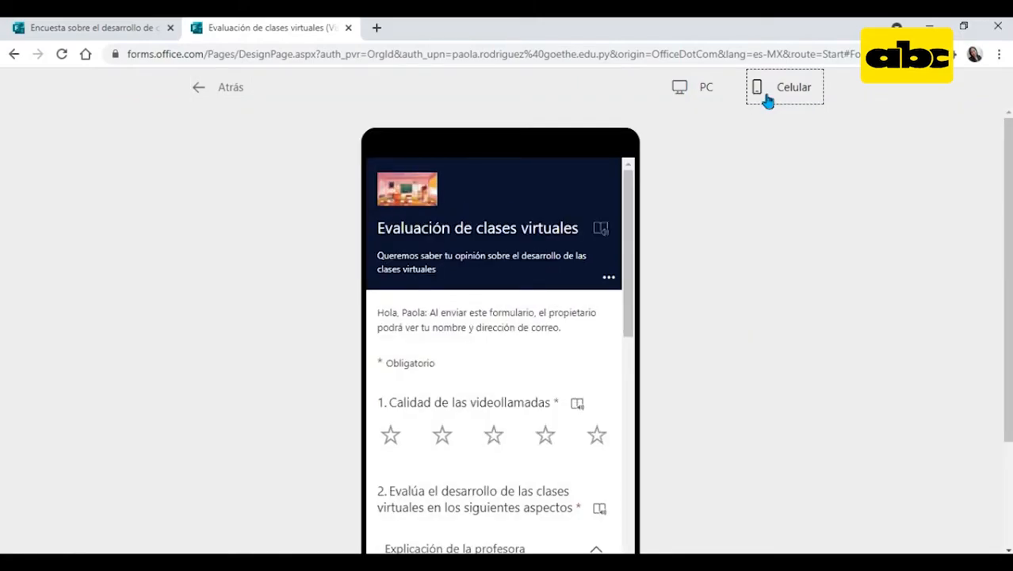
{"action": "left_click_drag", "start_coordinate": [630, 187], "coordinate": [578, 130]}
{"action": "left_click", "coordinate": [204, 89]}
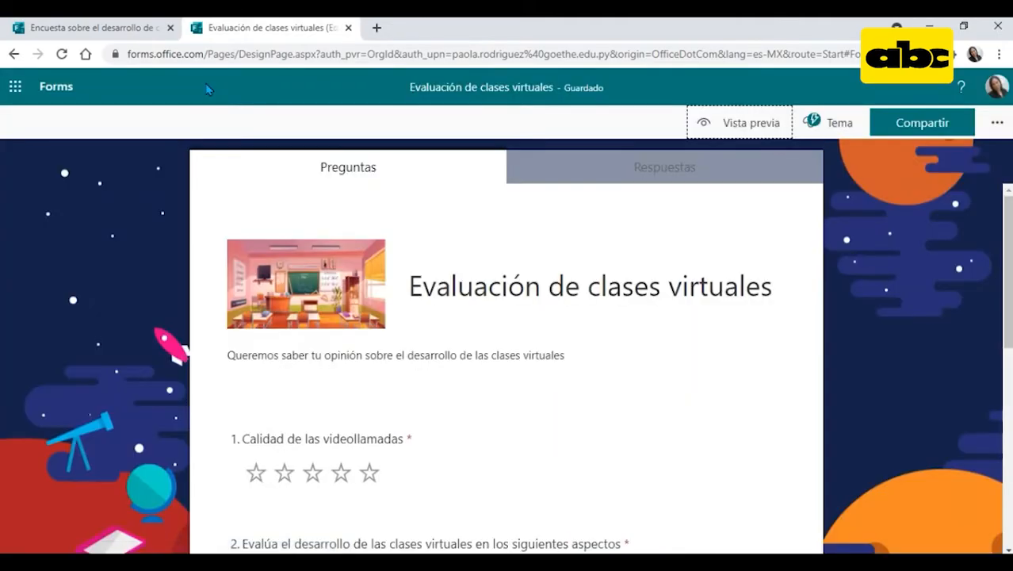
Step: Set the form so that anyone can respond ("Cualquier persona puede responder") in its configuration
{"action": "scroll", "coordinate": [507, 365], "scroll_direction": "down", "scroll_amount": 5}
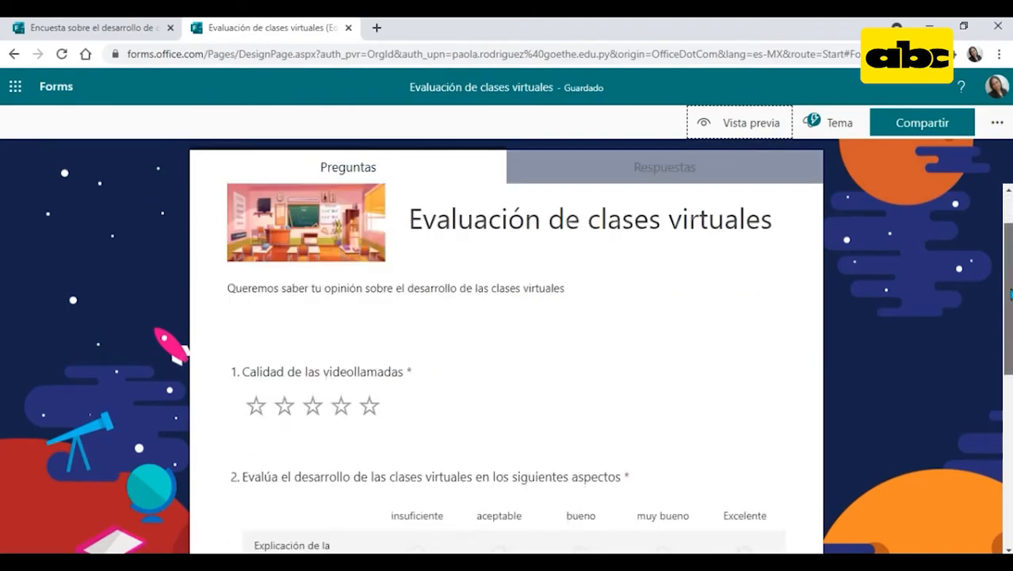
{"action": "left_click_drag", "start_coordinate": [1008, 412], "coordinate": [1008, 269]}
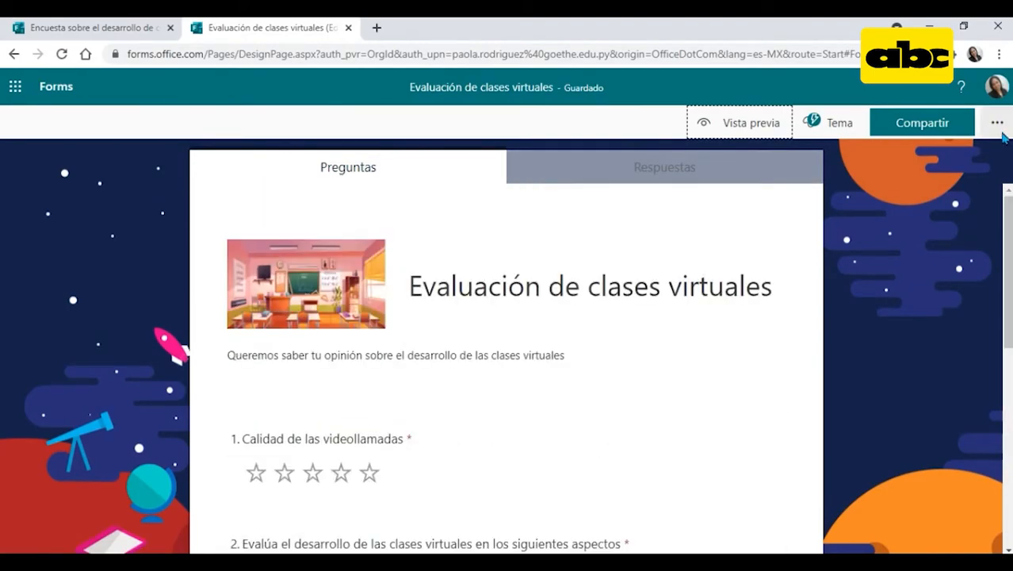
{"action": "left_click", "coordinate": [997, 125]}
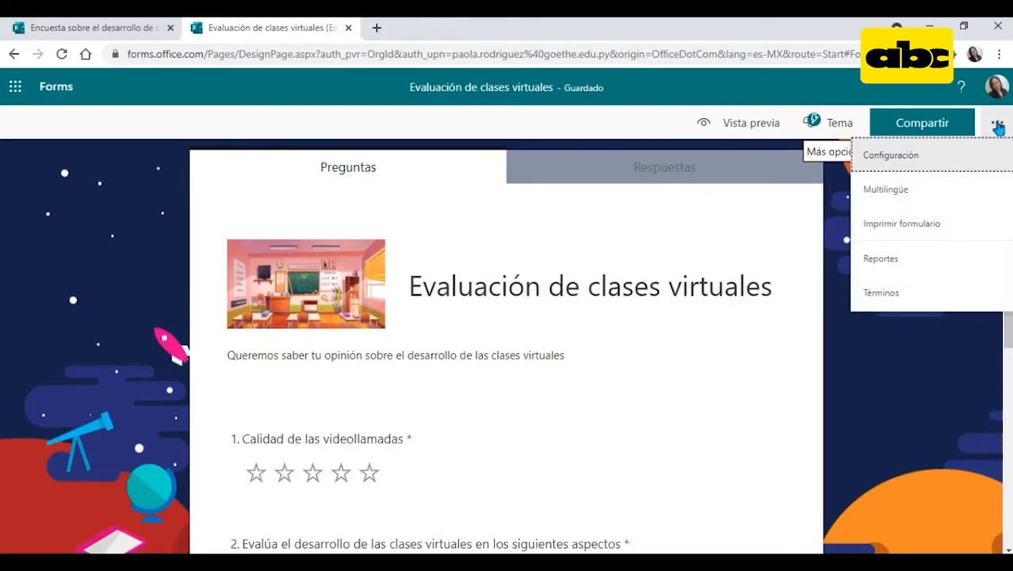
{"action": "left_click", "coordinate": [910, 161]}
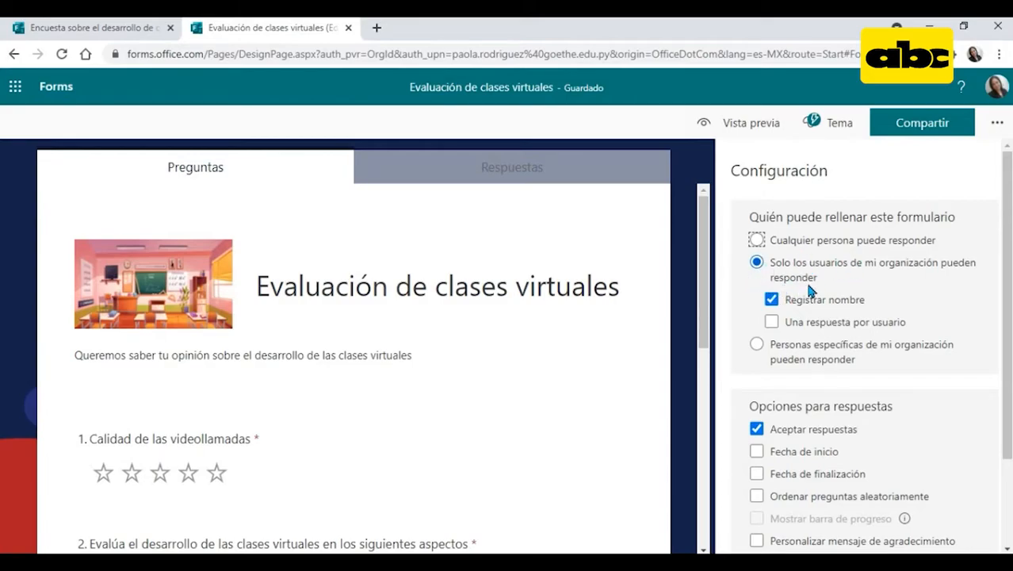
{"action": "left_click", "coordinate": [772, 321]}
{"action": "left_click", "coordinate": [757, 240]}
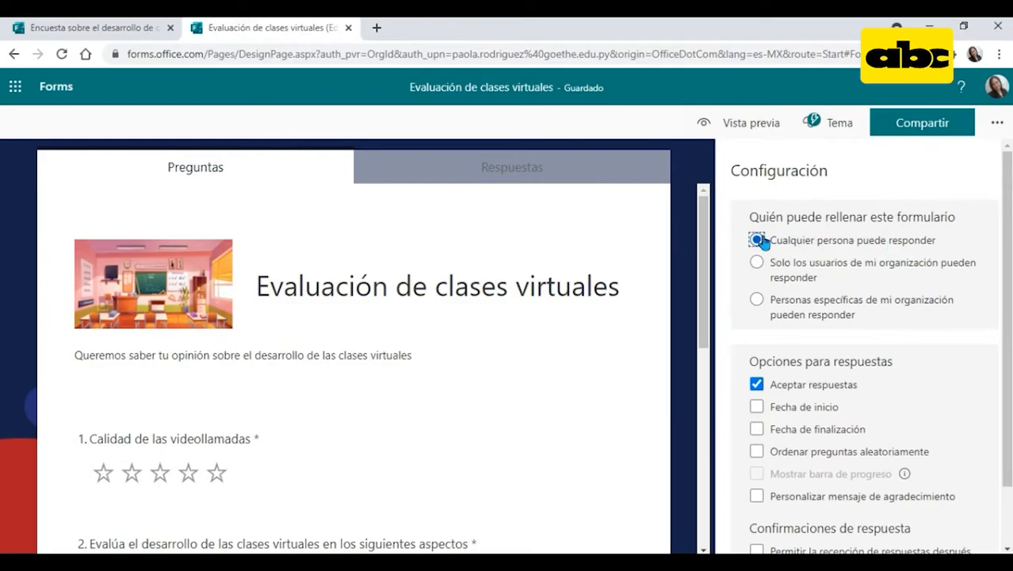
{"action": "mouse_move", "coordinate": [903, 243]}
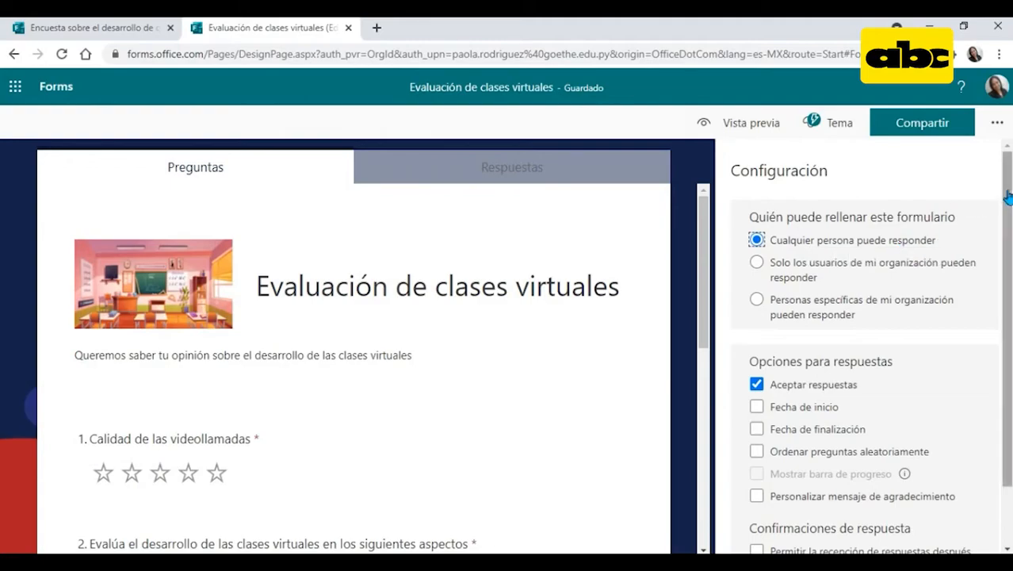
{"action": "mouse_move", "coordinate": [873, 248]}
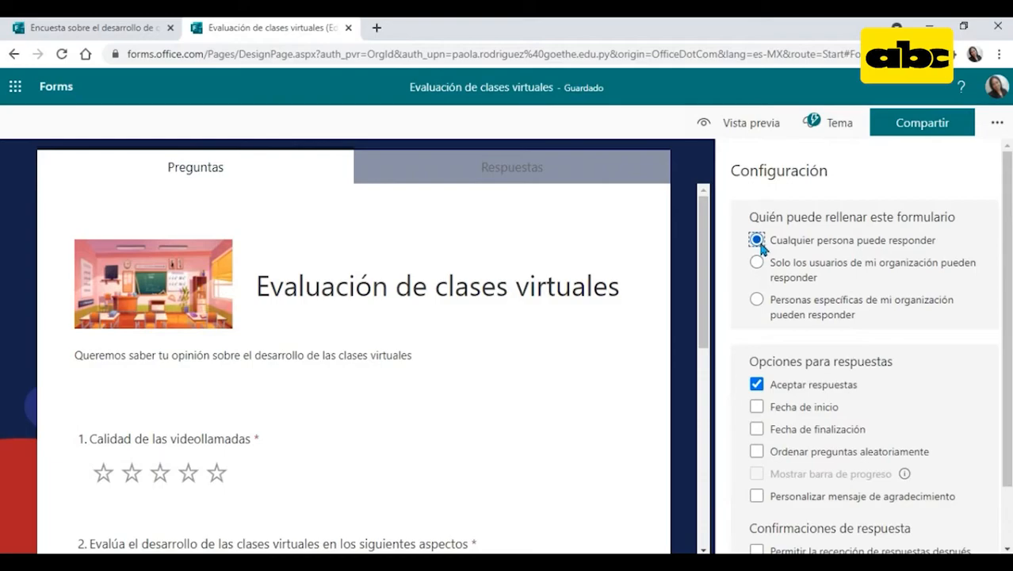
Step: Try enabling a start date and an end date for the responses and turn both off again
{"action": "left_click_drag", "start_coordinate": [1009, 248], "coordinate": [1010, 331]}
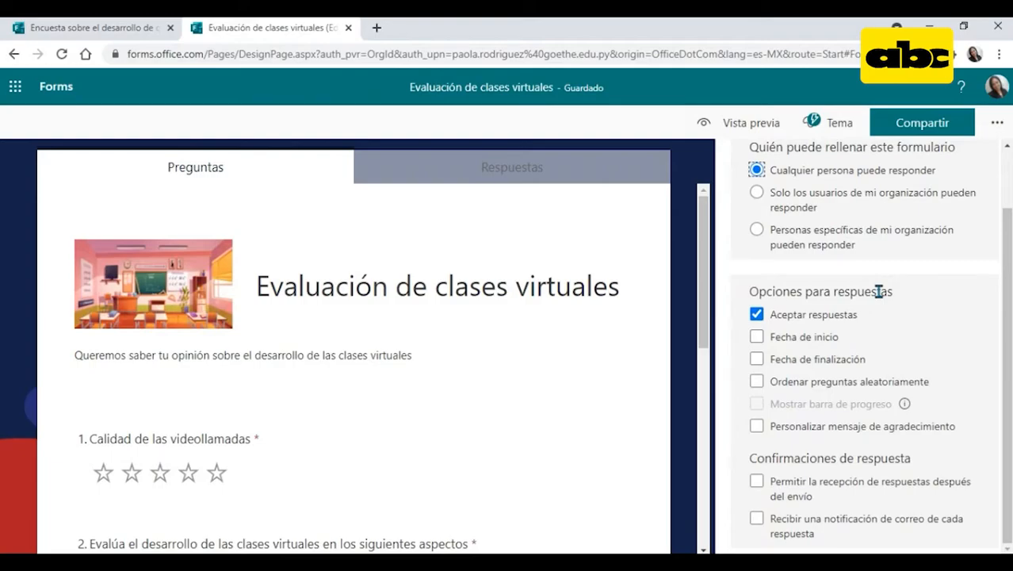
{"action": "left_click", "coordinate": [759, 338]}
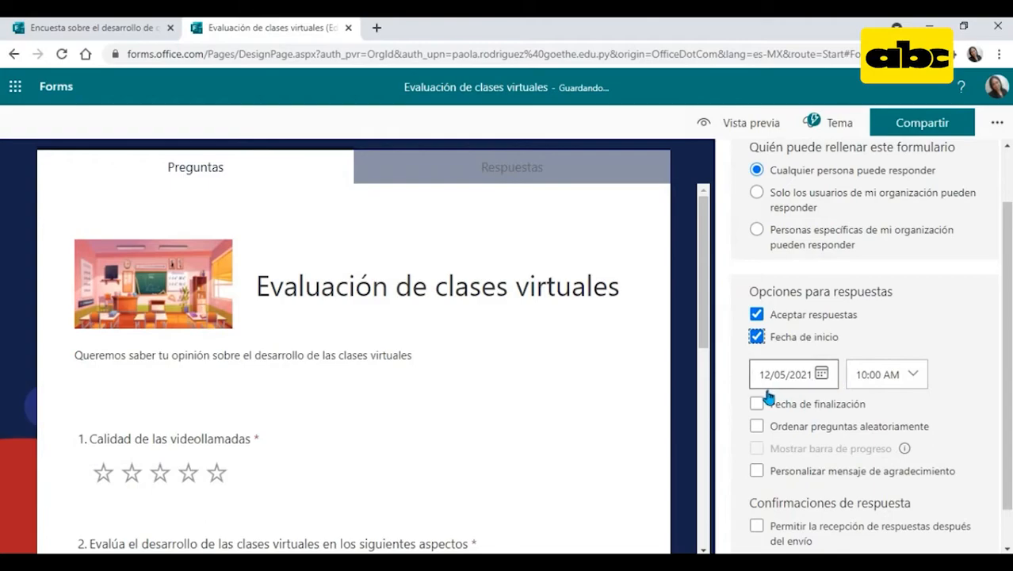
{"action": "left_click", "coordinate": [756, 402]}
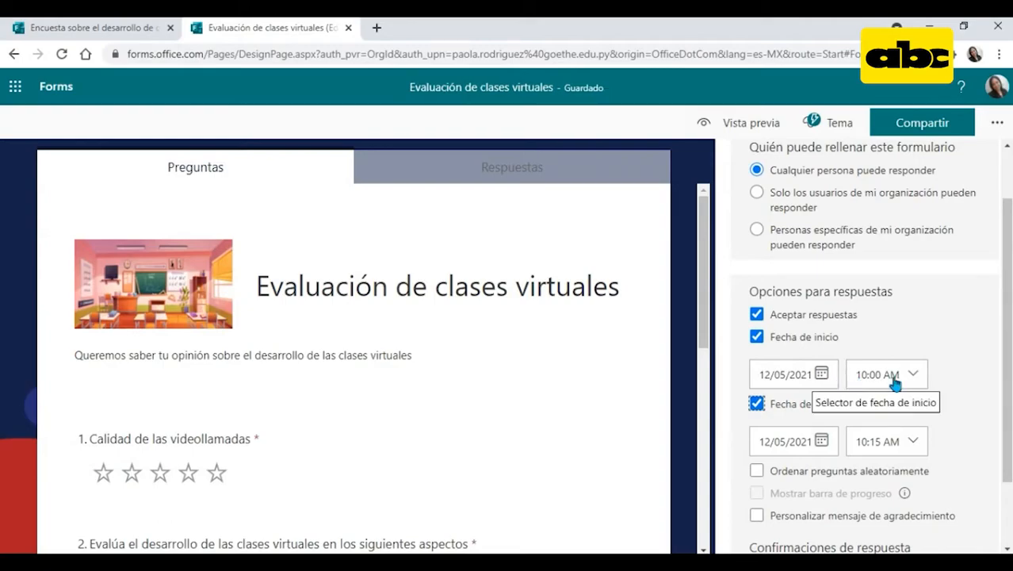
{"action": "left_click", "coordinate": [759, 404]}
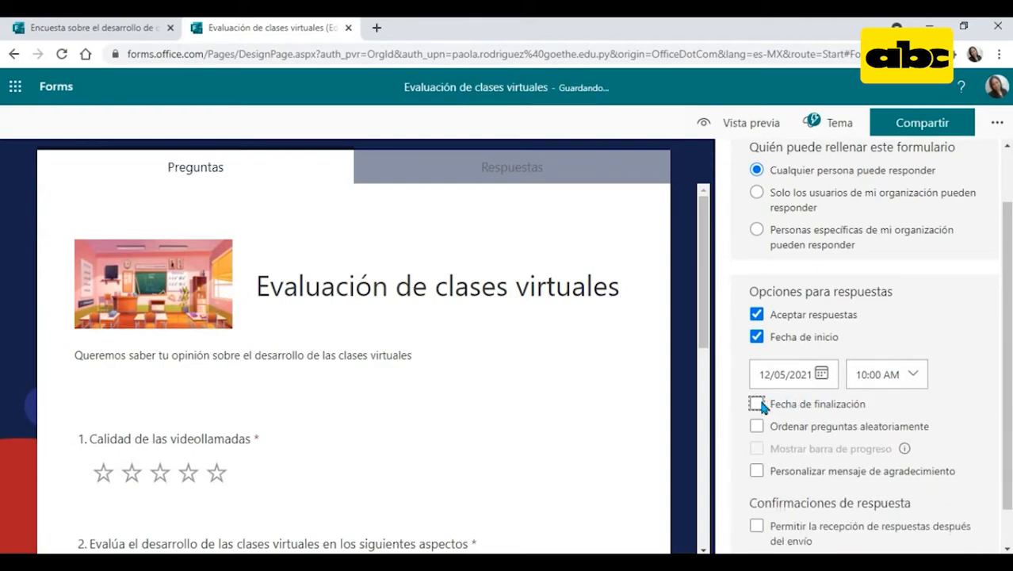
{"action": "left_click", "coordinate": [757, 337]}
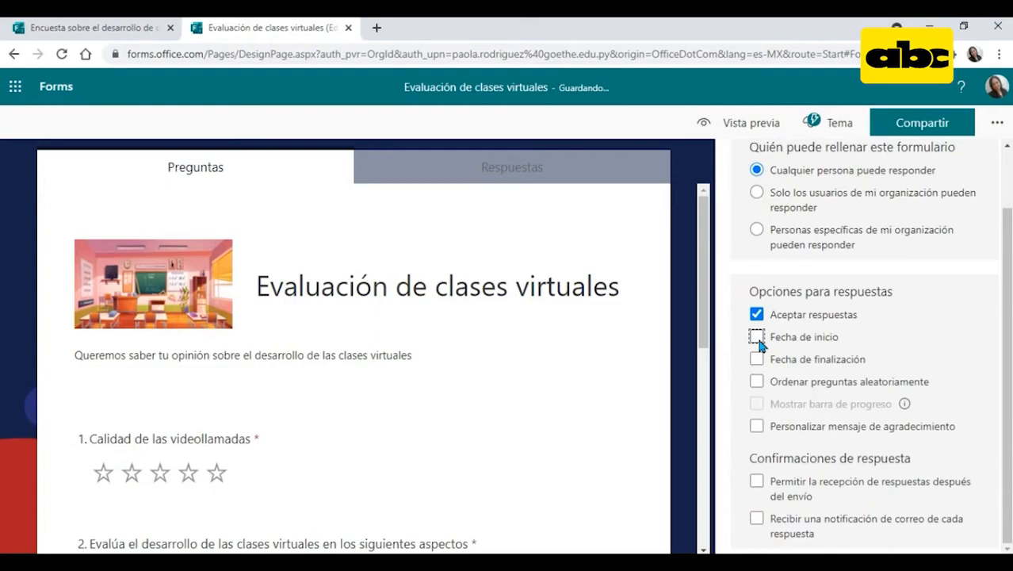
Step: Try shuffling the questions with the option to lock questions 1 to 3, and turn the shuffling off again
{"action": "left_click", "coordinate": [757, 382]}
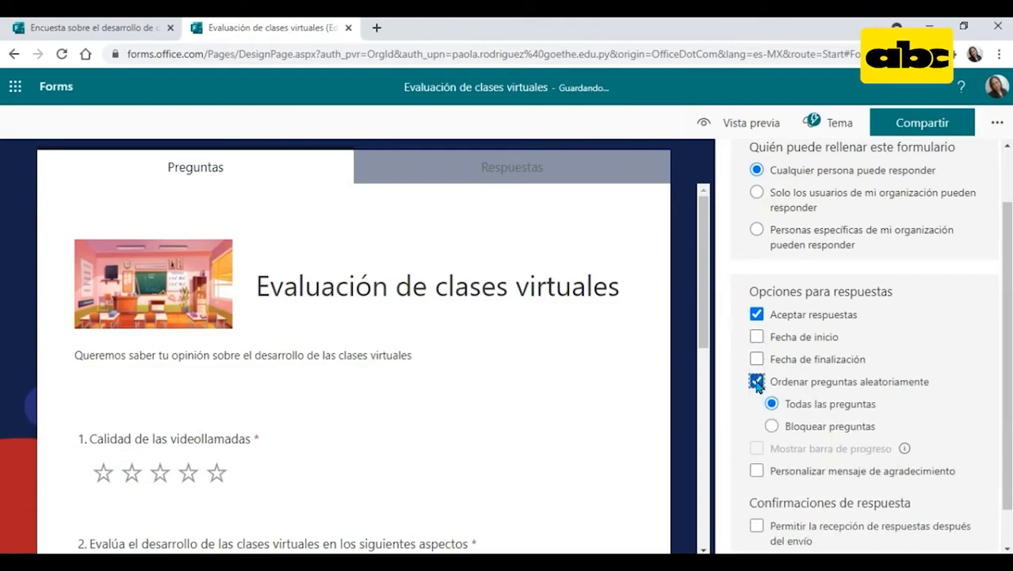
{"action": "left_click", "coordinate": [773, 427]}
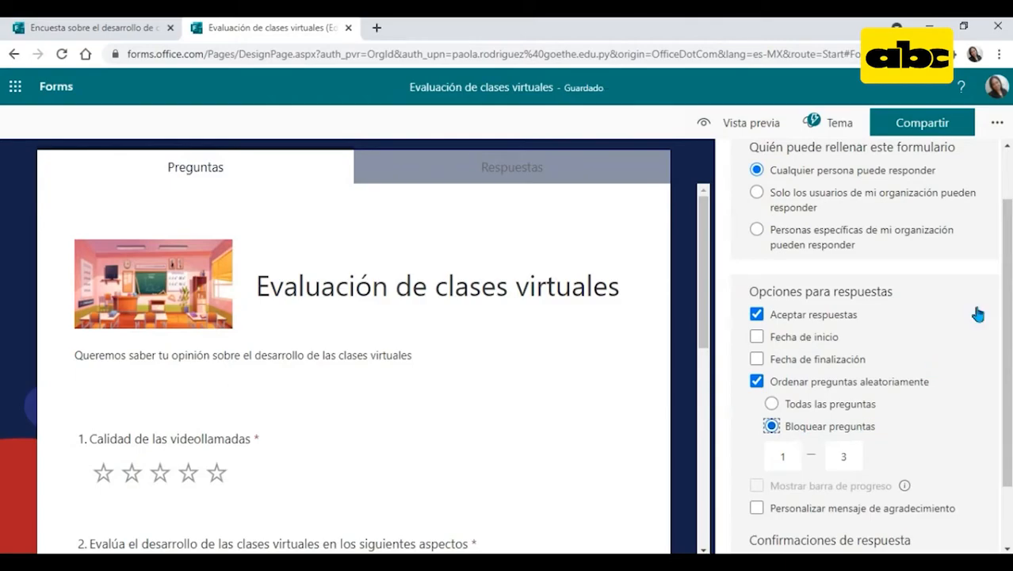
{"action": "left_click_drag", "start_coordinate": [1007, 265], "coordinate": [1000, 365]}
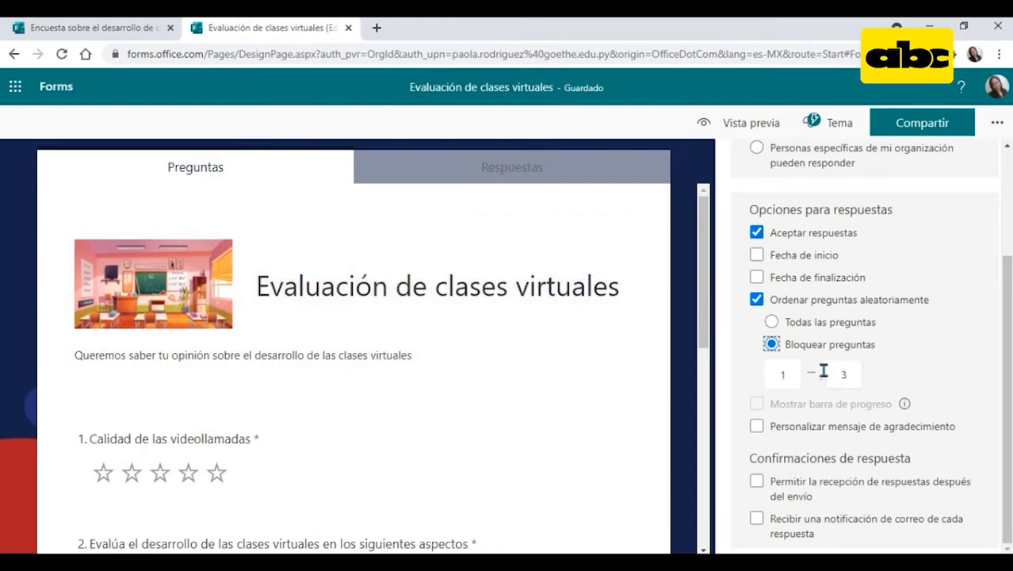
{"action": "left_click", "coordinate": [760, 299]}
{"action": "left_click", "coordinate": [758, 300]}
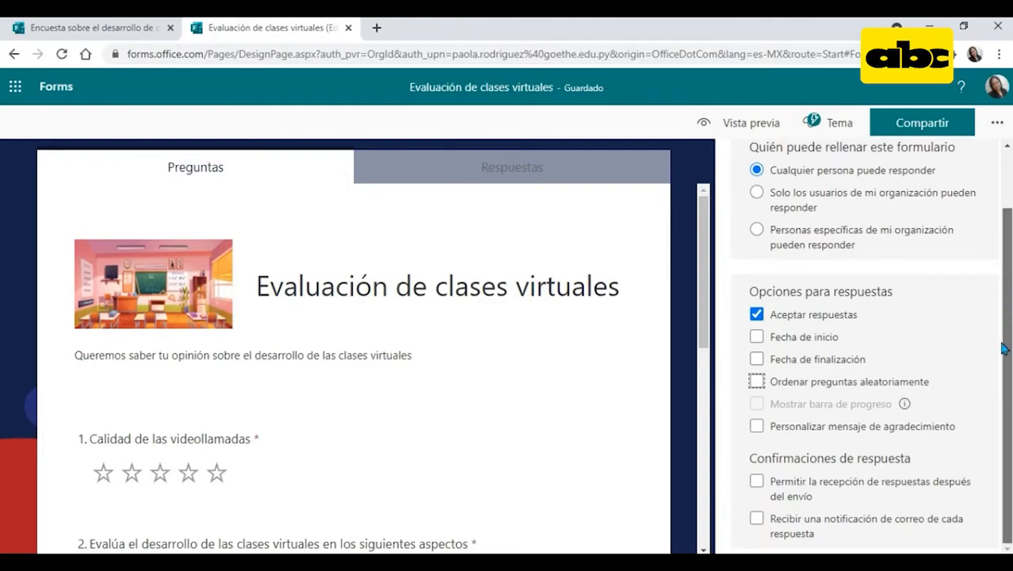
Step: Customize the form's thank-you message to "Muchas gracias por tu respuesta!"
{"action": "left_click", "coordinate": [757, 428]}
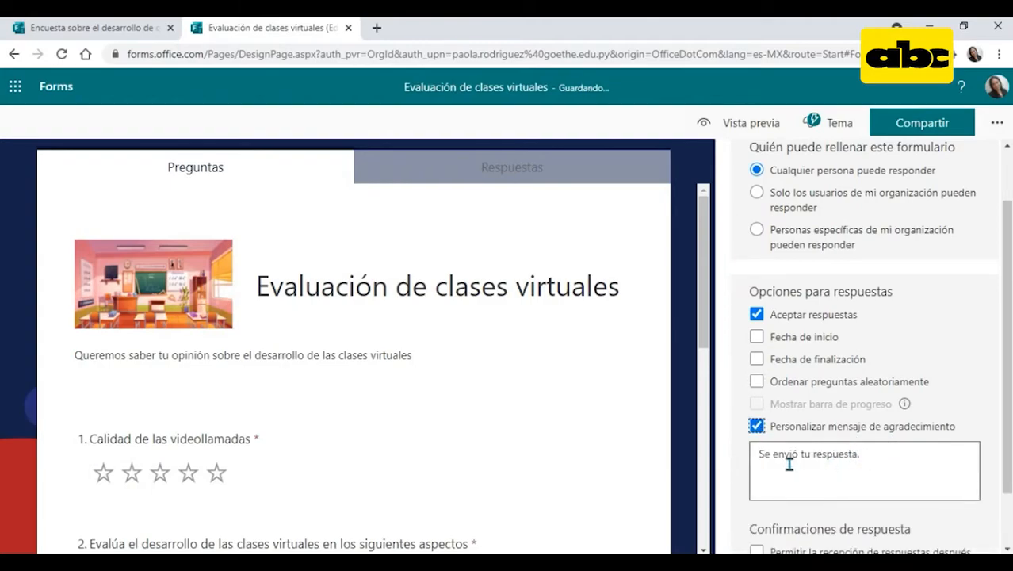
{"action": "triple_click", "coordinate": [888, 460]}
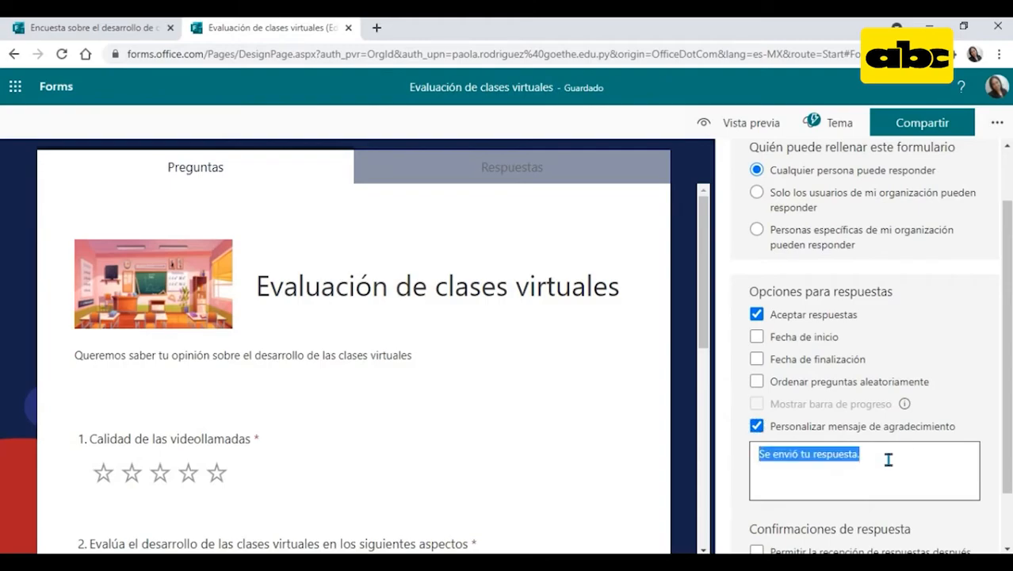
{"action": "type", "text": "Mu"}
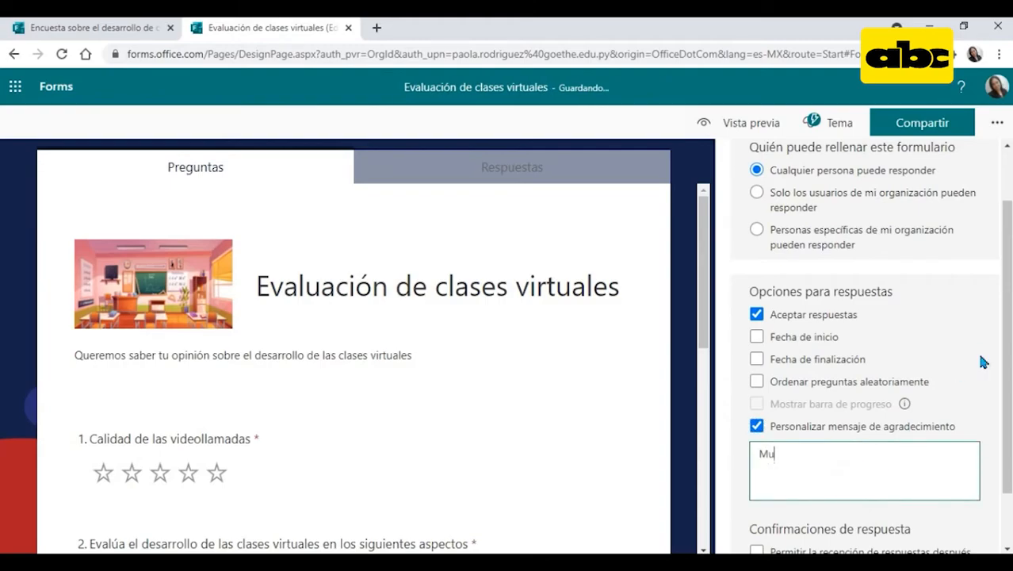
{"action": "type", "text": "chas gracias por"}
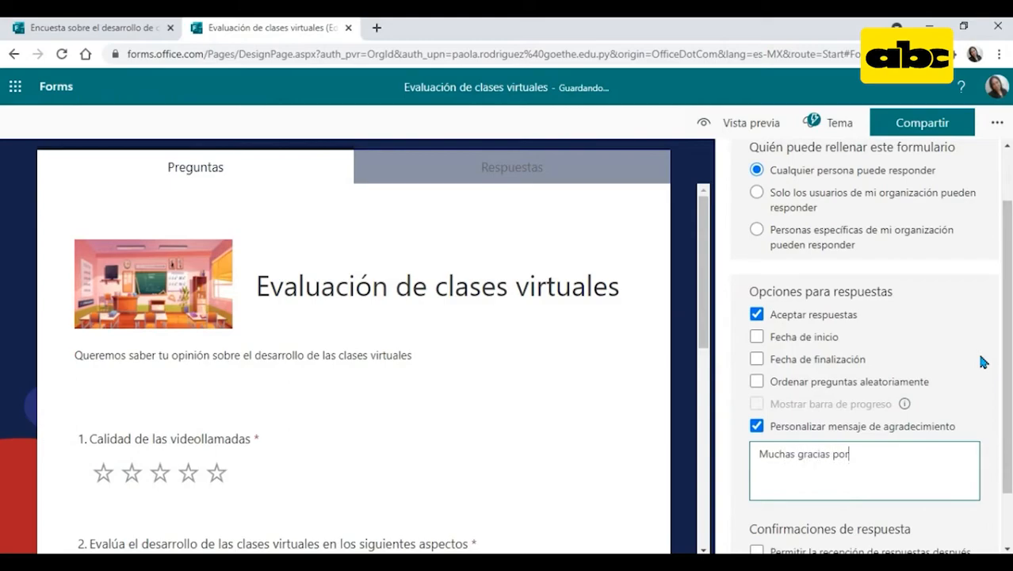
{"action": "type", "text": " tu respuesta!"}
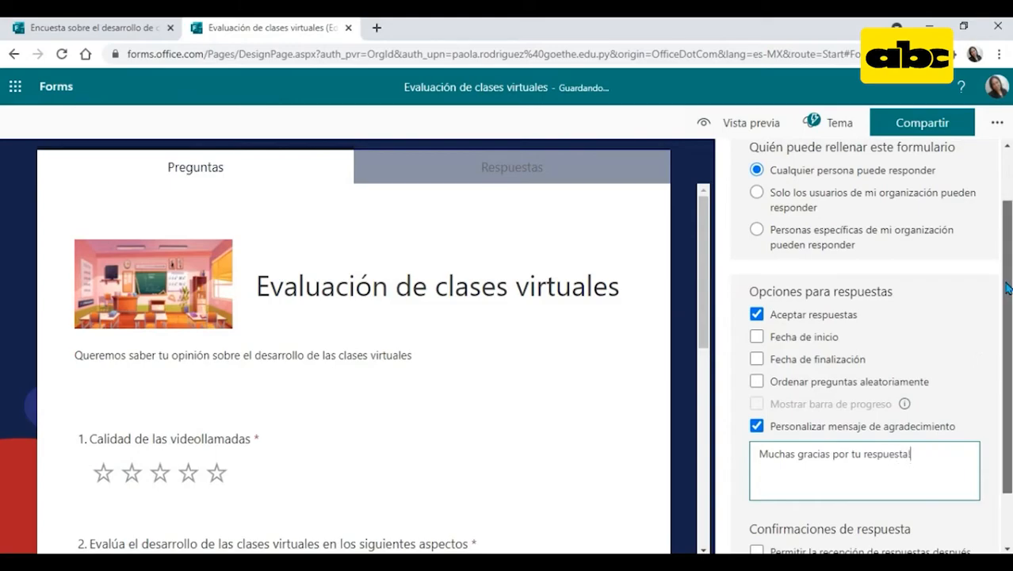
Step: Copy the shortened link for sharing the form, keeping it open to any respondent
{"action": "scroll", "coordinate": [1007, 390], "scroll_direction": "down", "scroll_amount": 1}
{"action": "scroll", "coordinate": [1007, 390], "scroll_direction": "up", "scroll_amount": 2}
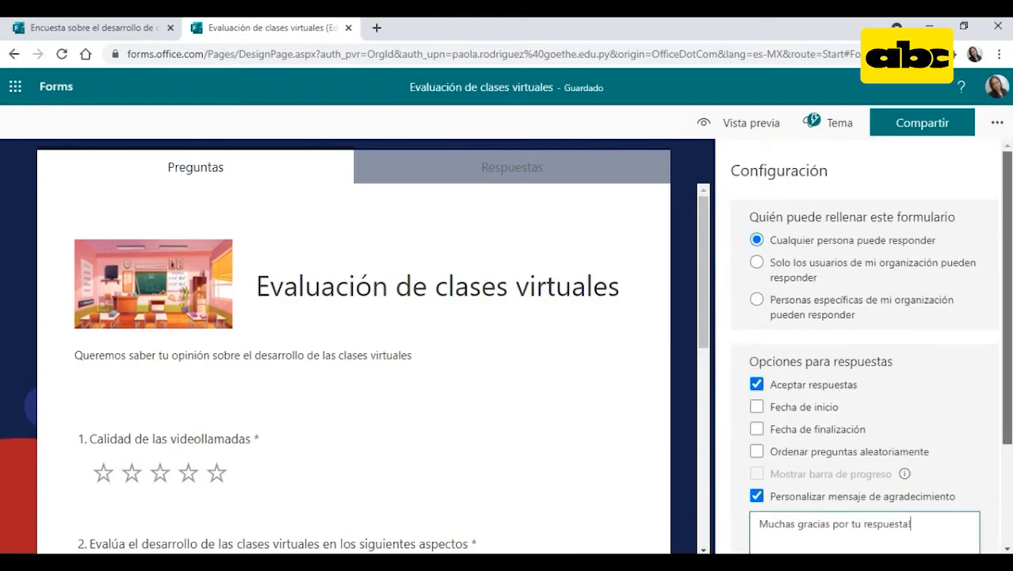
{"action": "scroll", "coordinate": [1007, 390], "scroll_direction": "down", "scroll_amount": 2}
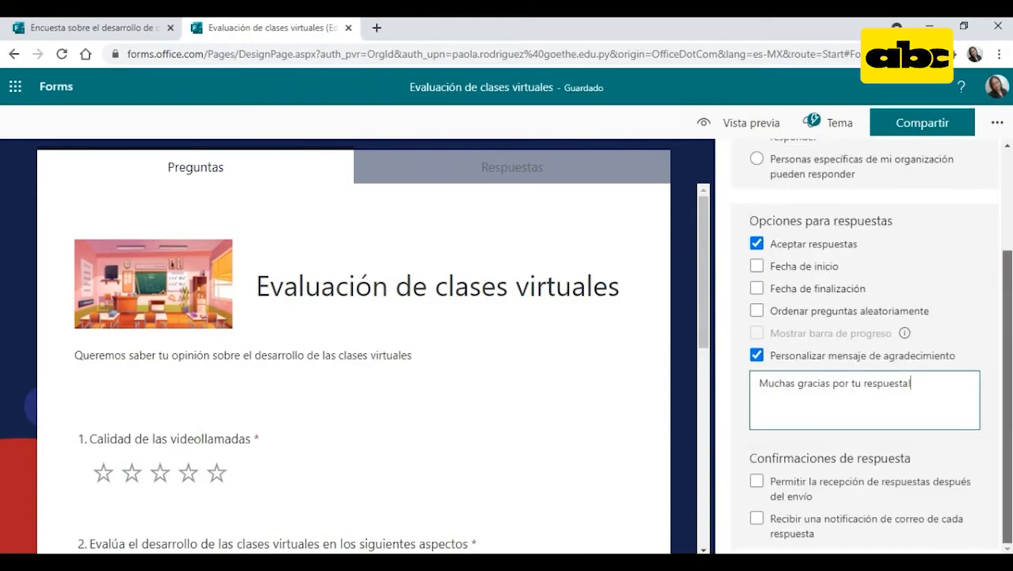
{"action": "scroll", "coordinate": [1007, 390], "scroll_direction": "up", "scroll_amount": 1}
{"action": "scroll", "coordinate": [1009, 179], "scroll_direction": "up", "scroll_amount": 1}
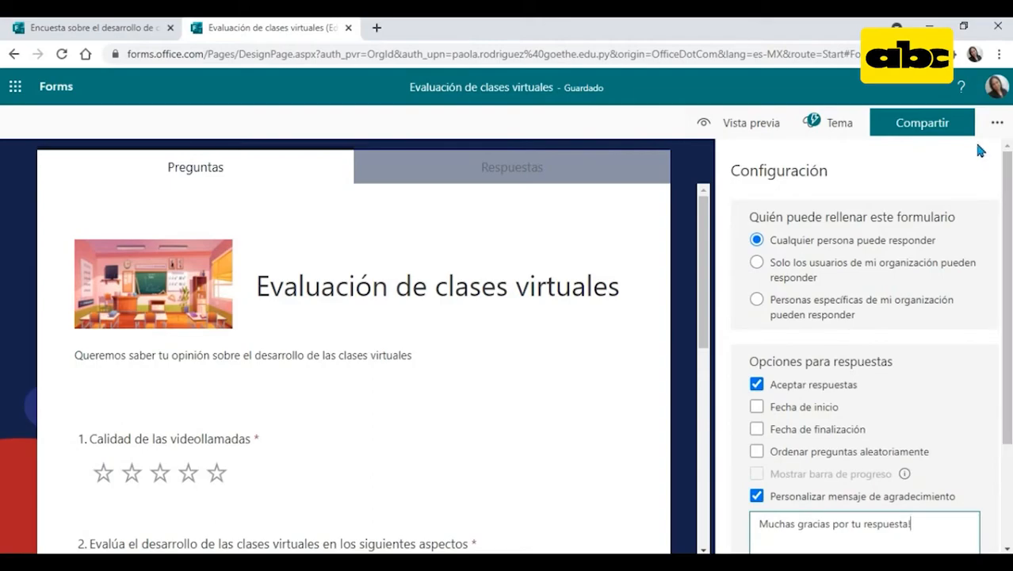
{"action": "left_click", "coordinate": [942, 130]}
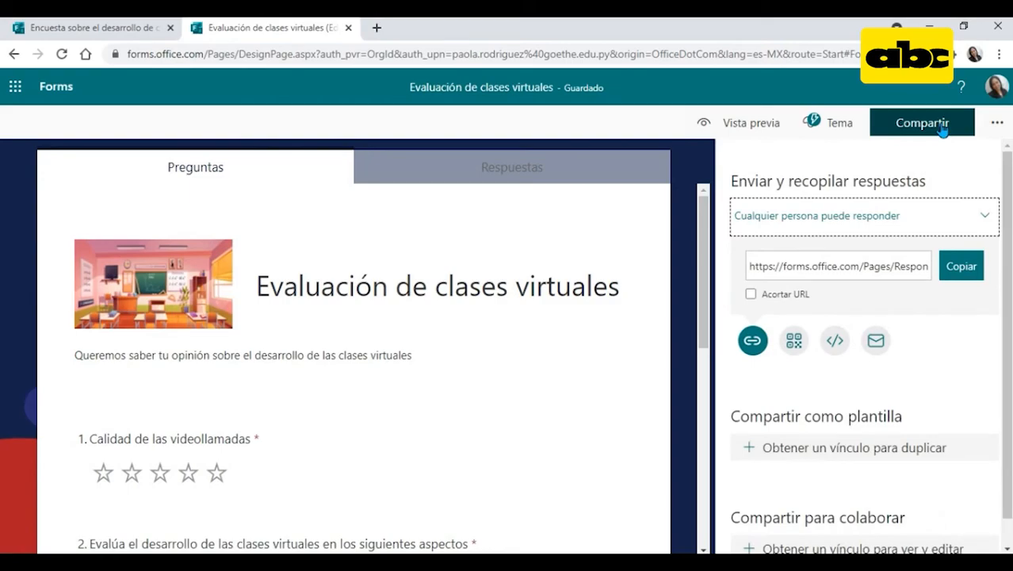
{"action": "left_click", "coordinate": [985, 218]}
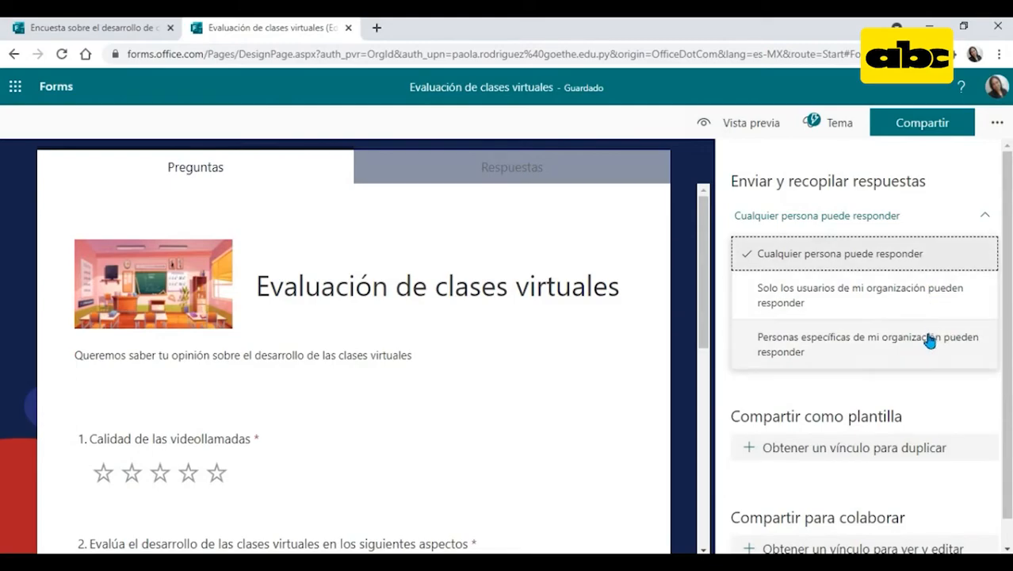
{"action": "left_click", "coordinate": [944, 256]}
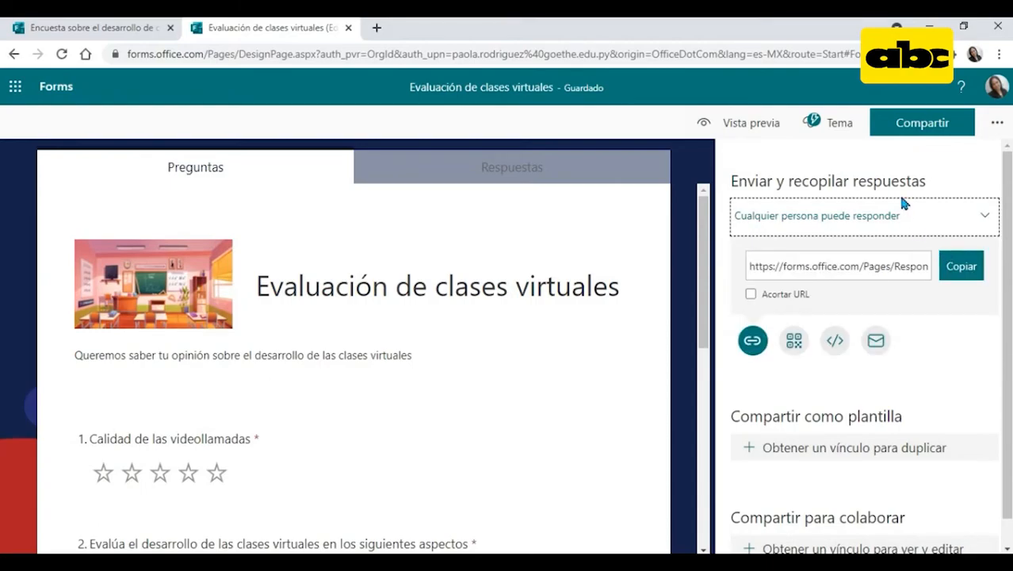
{"action": "left_click", "coordinate": [751, 294]}
{"action": "left_click", "coordinate": [962, 268]}
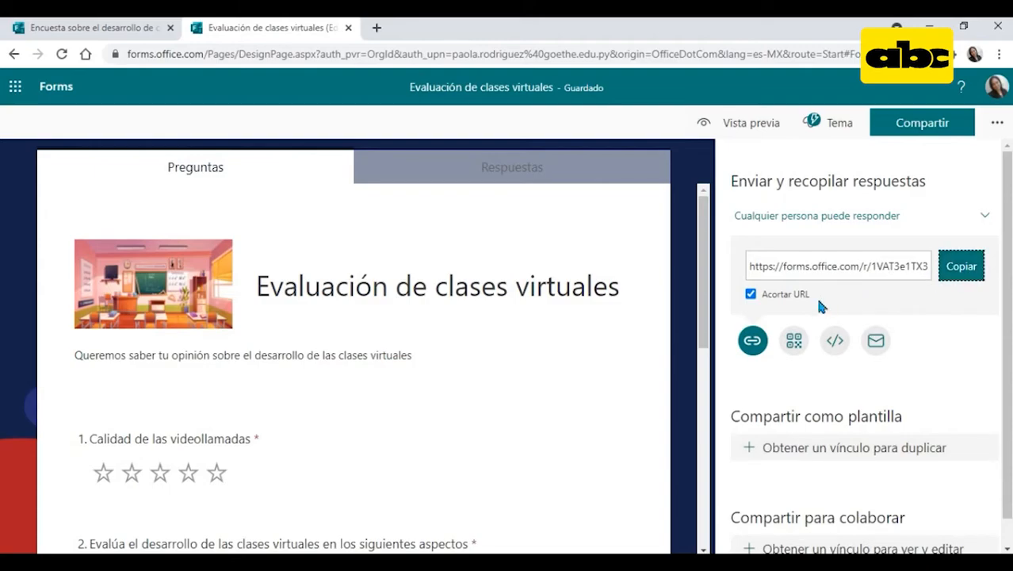
Step: Show the form's QR code for sharing and copy its embed code for a web page
{"action": "left_click", "coordinate": [795, 343]}
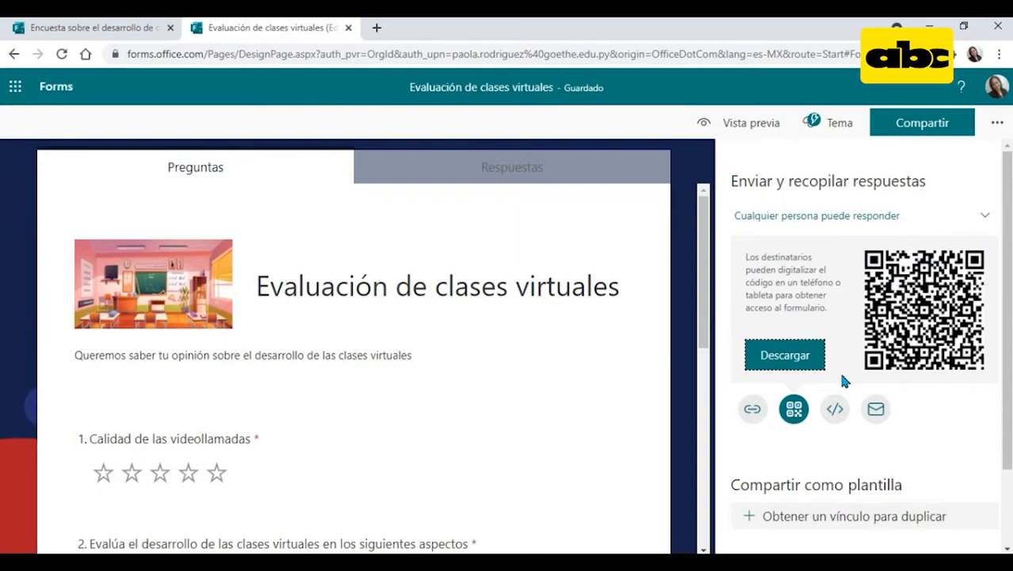
{"action": "left_click", "coordinate": [836, 409]}
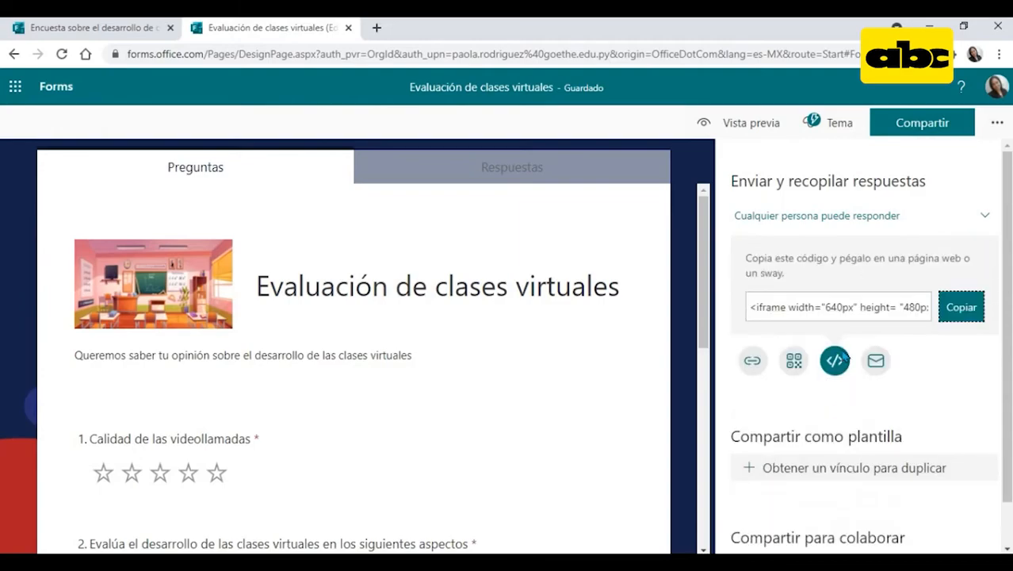
{"action": "left_click", "coordinate": [960, 312]}
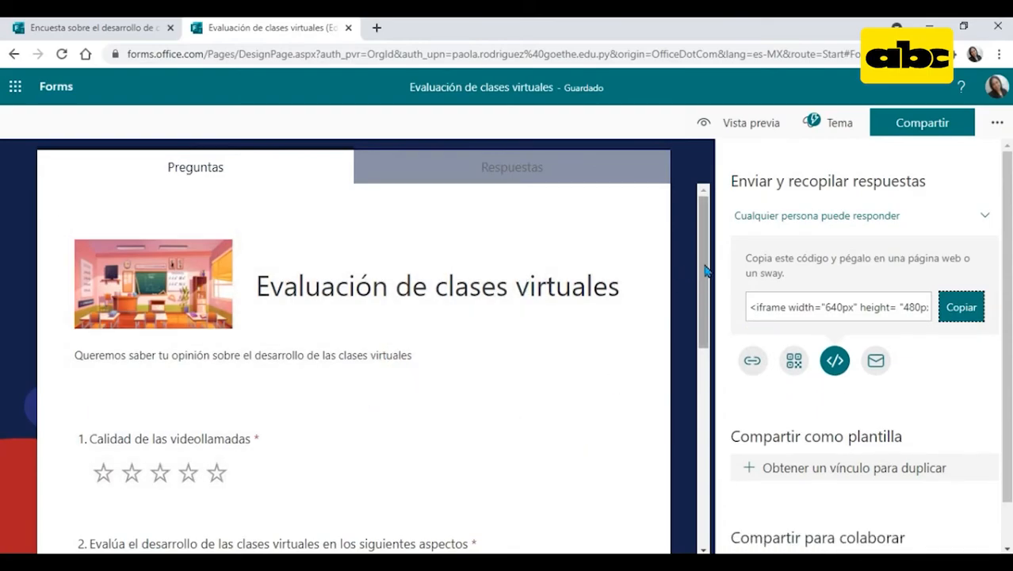
{"action": "left_click_drag", "start_coordinate": [706, 269], "coordinate": [704, 219]}
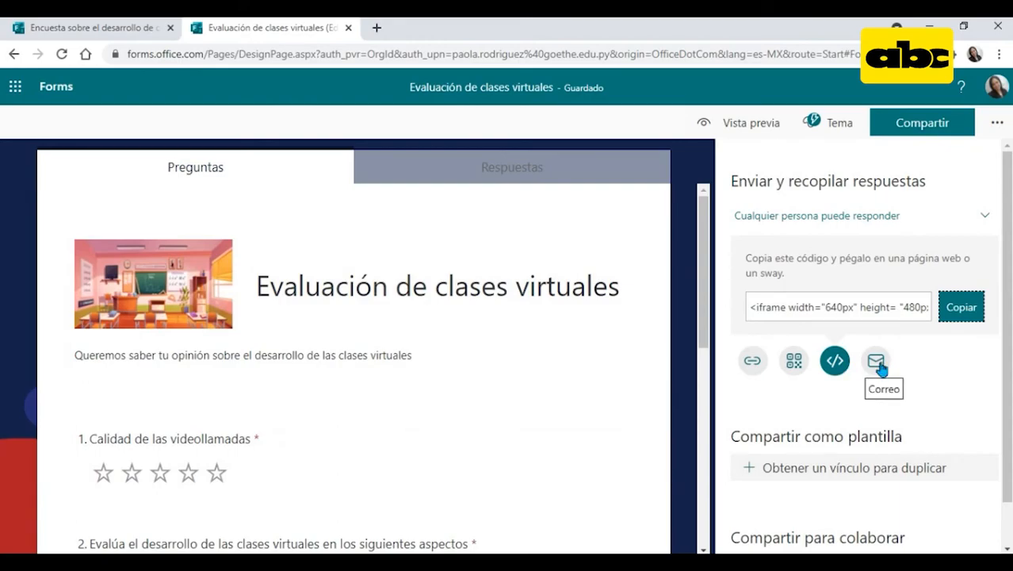
{"action": "left_click_drag", "start_coordinate": [1007, 246], "coordinate": [1007, 295]}
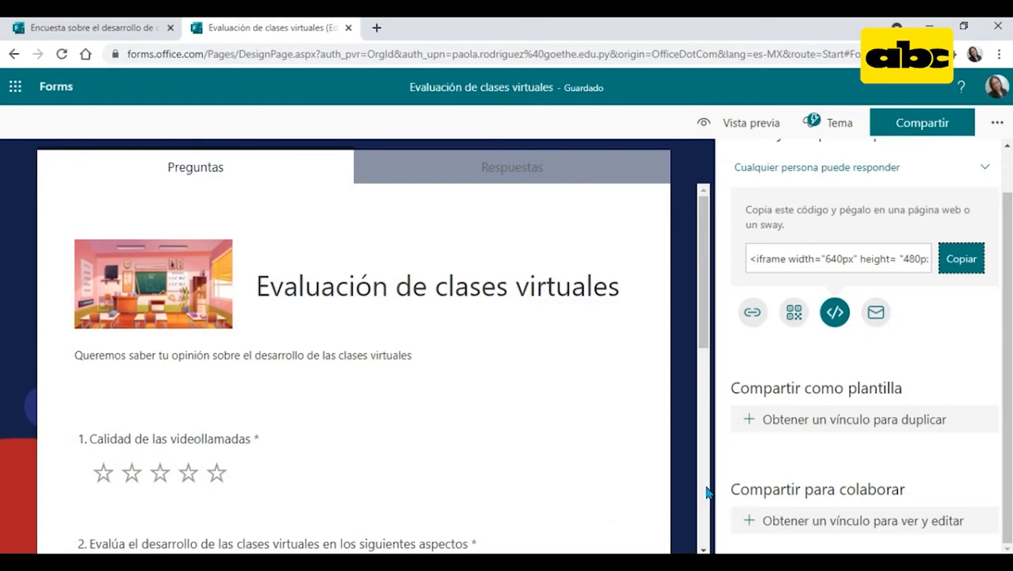
{"action": "left_click_drag", "start_coordinate": [1008, 452], "coordinate": [1009, 319]}
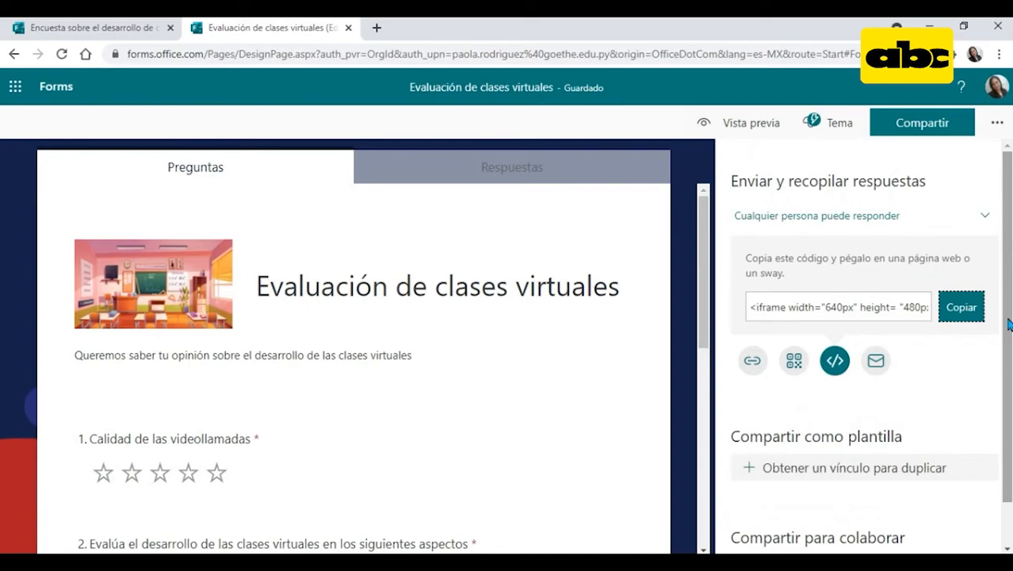
{"action": "mouse_move", "coordinate": [1008, 323]}
{"action": "left_mouse_down"}
{"action": "mouse_move", "coordinate": [1008, 396]}
{"action": "mouse_move", "coordinate": [1009, 325]}
{"action": "left_mouse_up"}
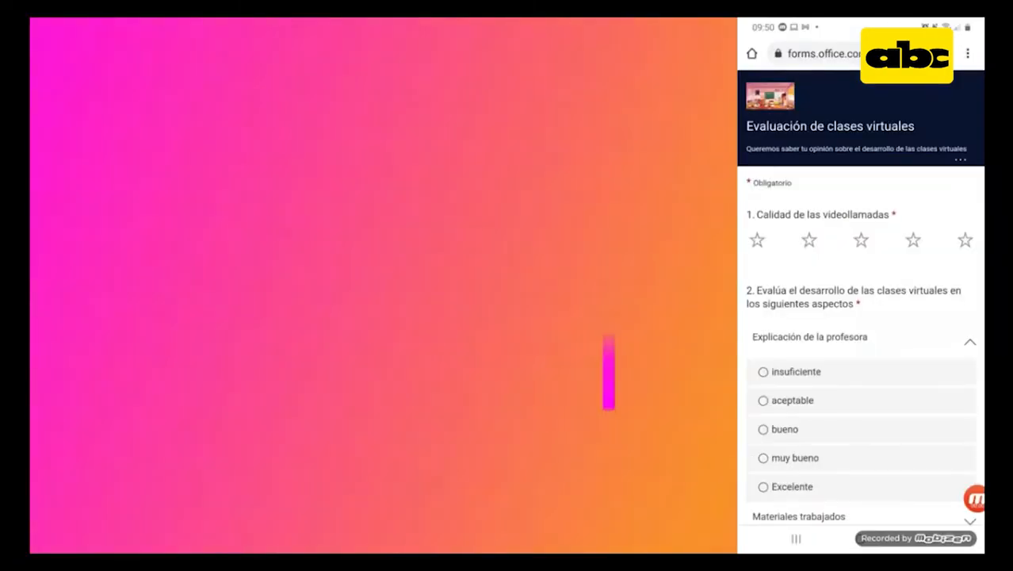
Step: In the form opened on the phone, rate "Calidad de las videollamadas" four stars and "Explicación de la profesora" as bueno
{"action": "scroll", "coordinate": [861, 356], "scroll_direction": "down", "scroll_amount": 1}
{"action": "scroll", "coordinate": [861, 356], "scroll_direction": "up", "scroll_amount": 1}
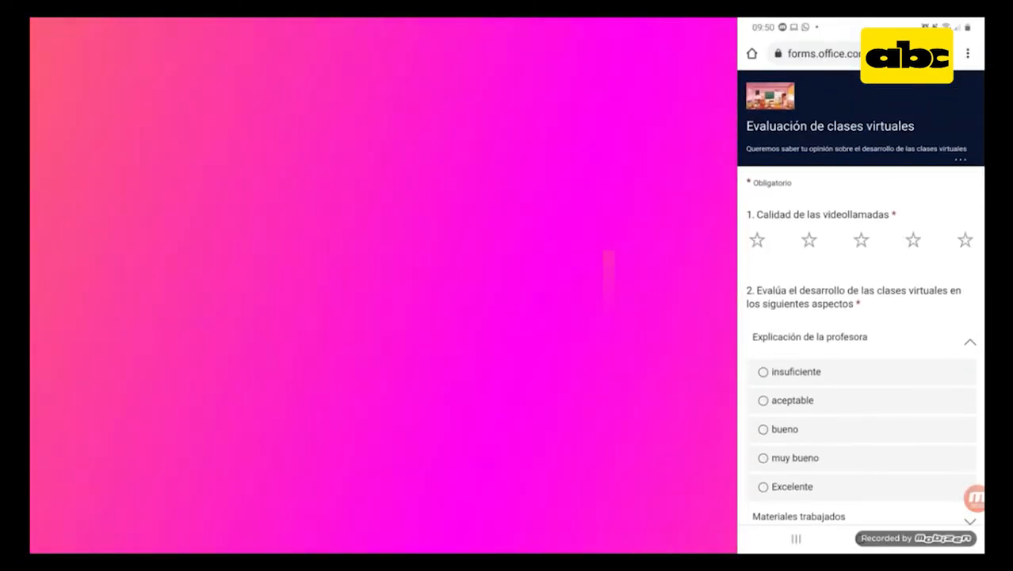
{"action": "left_click", "coordinate": [913, 240]}
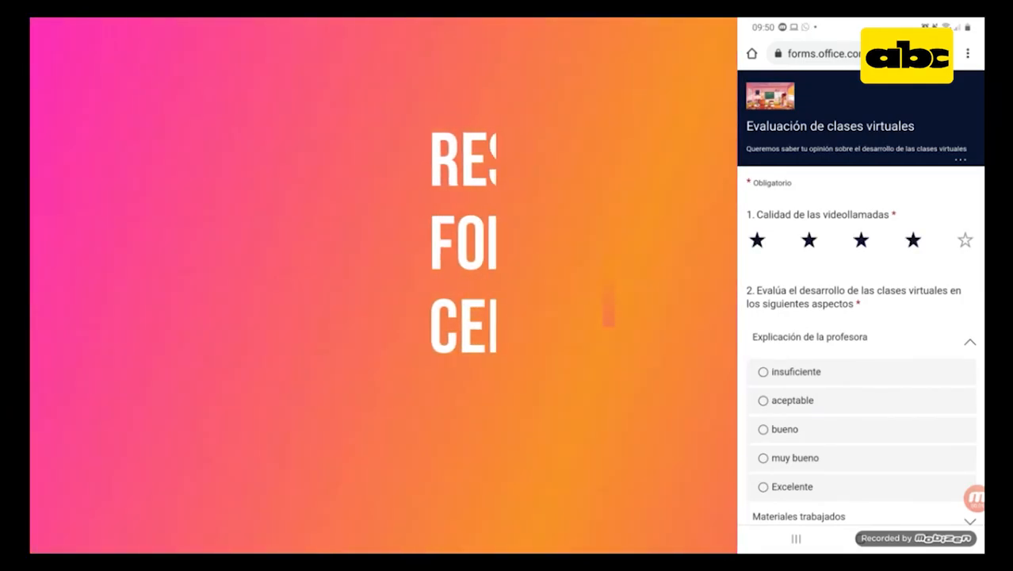
{"action": "left_click", "coordinate": [785, 428]}
{"action": "scroll", "coordinate": [861, 317], "scroll_direction": "down", "scroll_amount": 3}
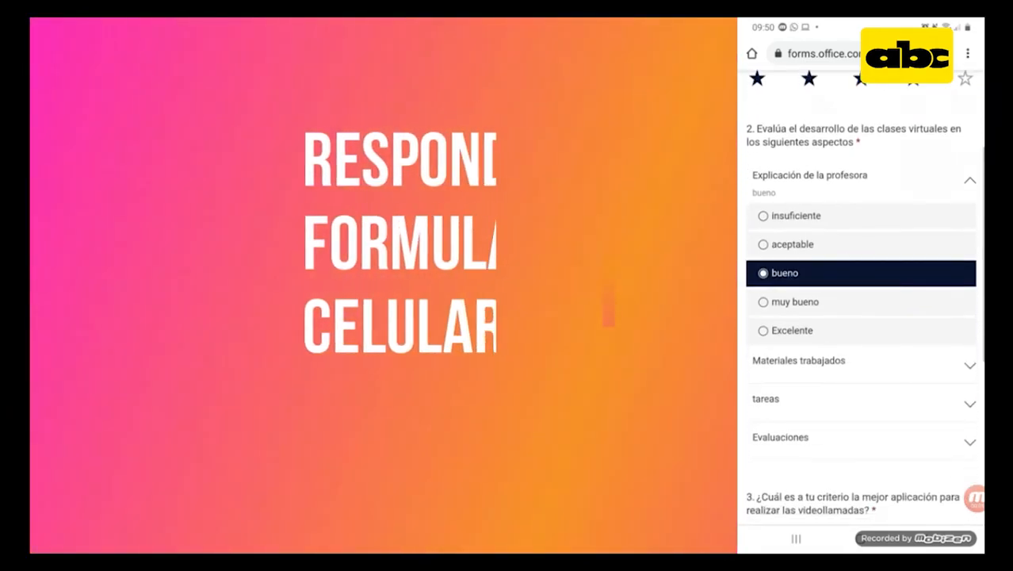
Step: Rate "Materiales trabajados" as bueno, and both "tareas" and "Evaluaciones" as muy bueno in question 2
{"action": "scroll", "coordinate": [861, 317], "scroll_direction": "down", "scroll_amount": 2}
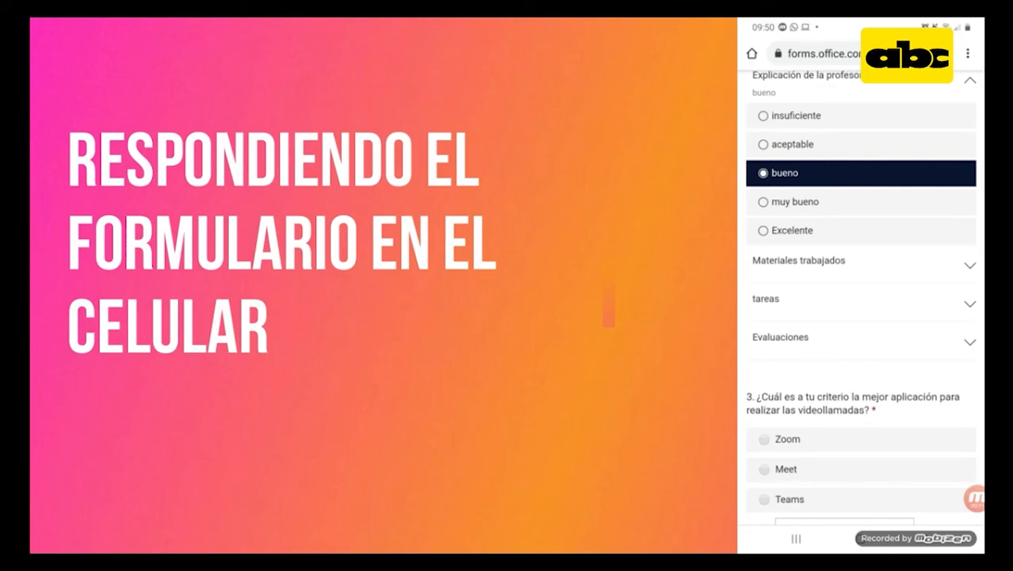
{"action": "scroll", "coordinate": [861, 317], "scroll_direction": "up", "scroll_amount": 3}
{"action": "scroll", "coordinate": [861, 317], "scroll_direction": "down", "scroll_amount": 2}
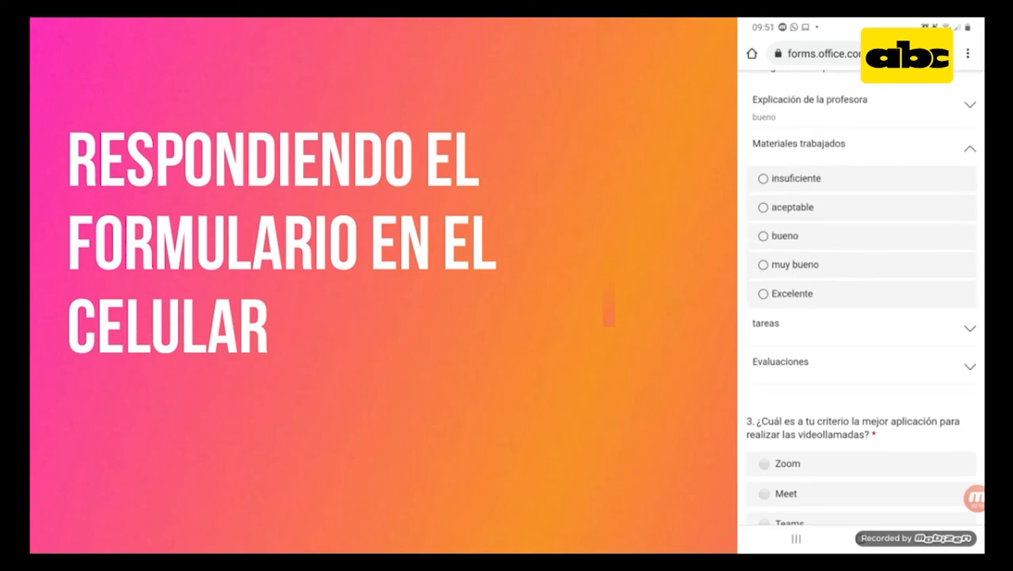
{"action": "left_click", "coordinate": [785, 236]}
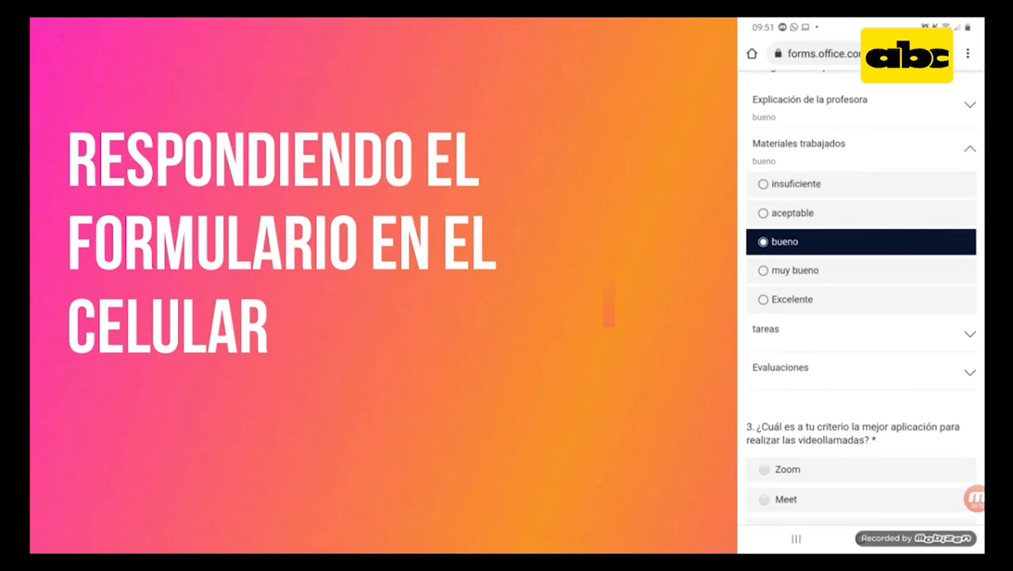
{"action": "left_click", "coordinate": [795, 309]}
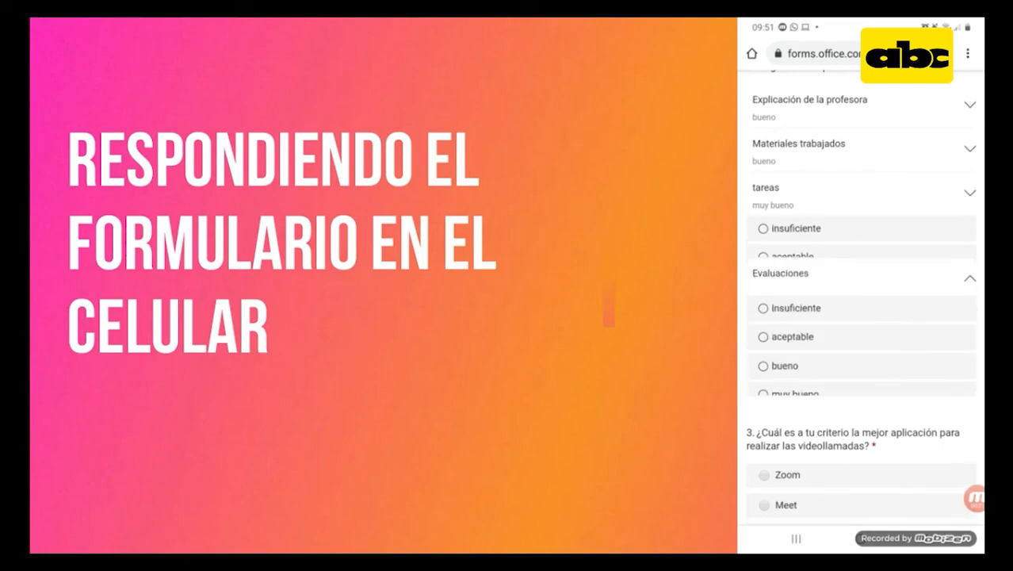
{"action": "left_click", "coordinate": [795, 353]}
Step: Answer question 3 on the best video call application with Zoom and submit the form
{"action": "scroll", "coordinate": [861, 317], "scroll_direction": "down", "scroll_amount": 2}
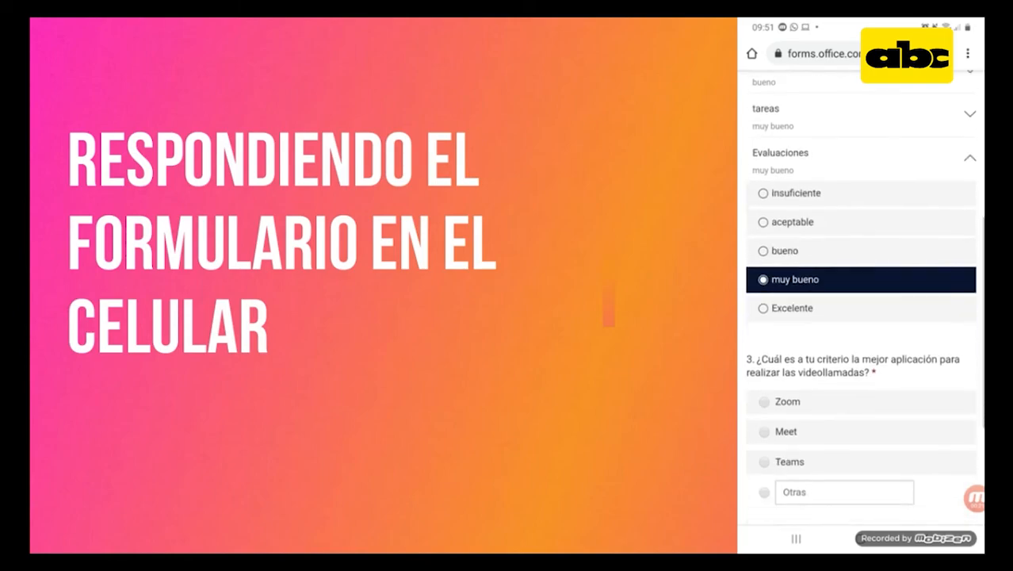
{"action": "left_click", "coordinate": [787, 331]}
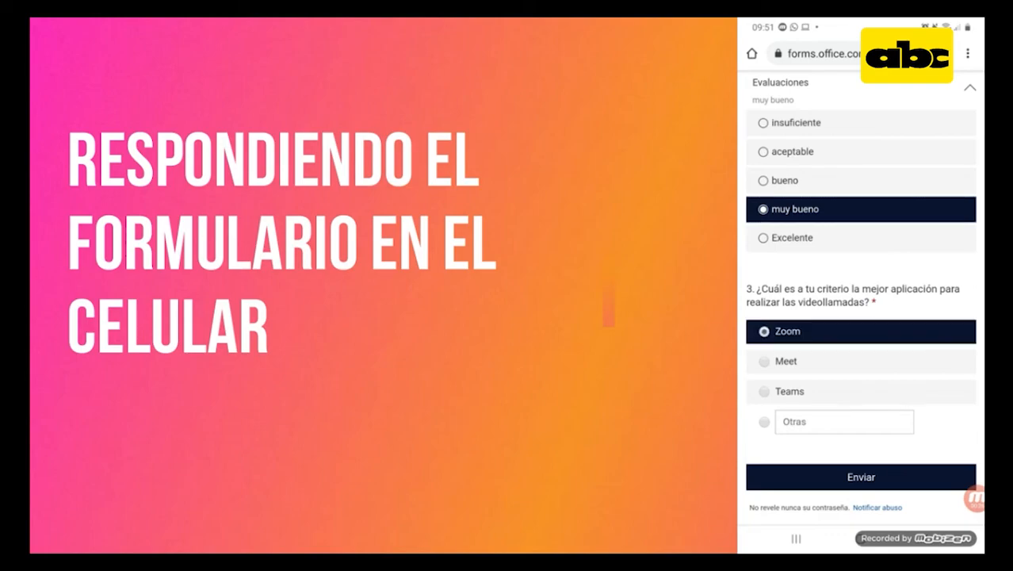
{"action": "scroll", "coordinate": [861, 317], "scroll_direction": "down", "scroll_amount": 3}
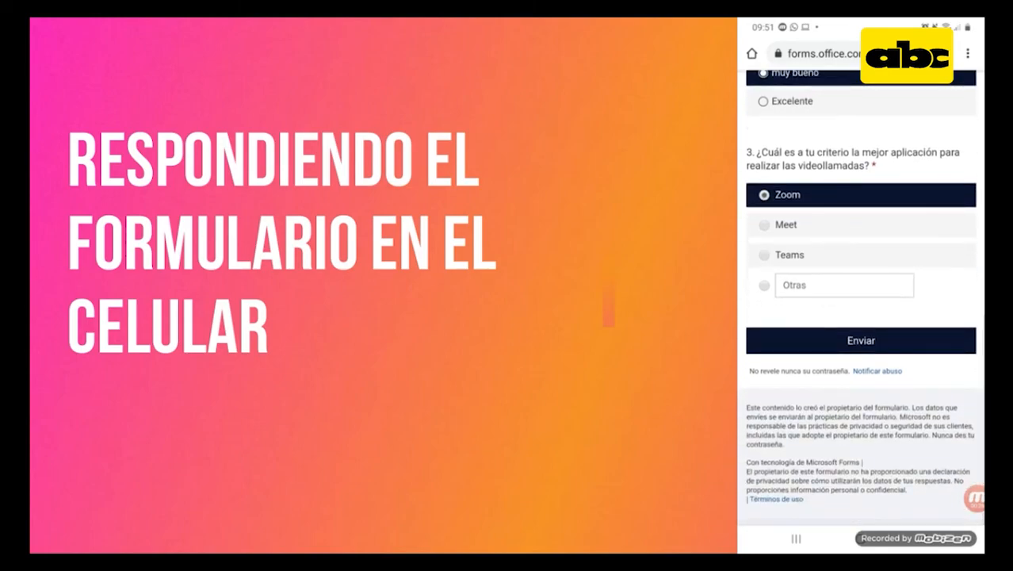
{"action": "left_click", "coordinate": [861, 340]}
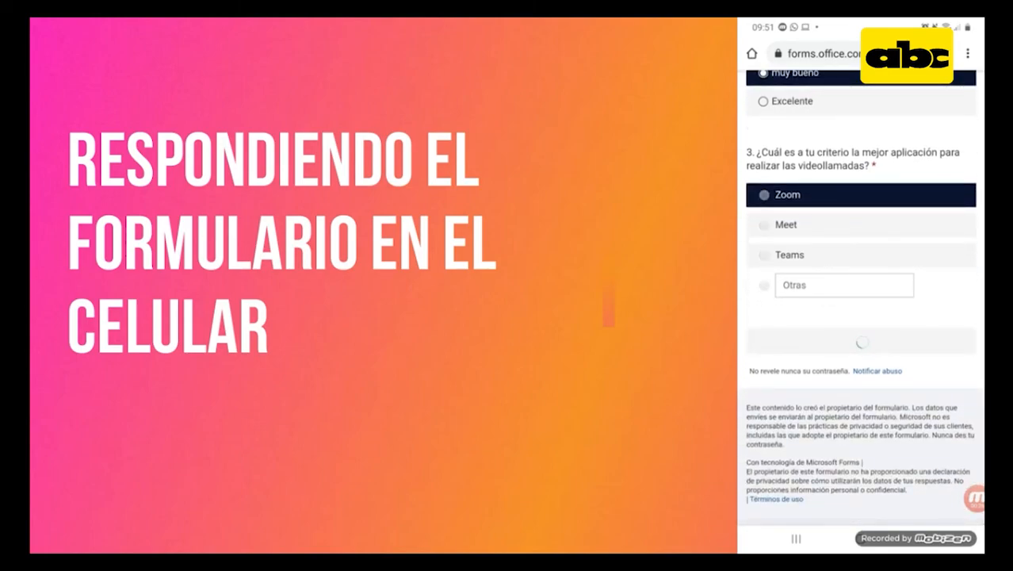